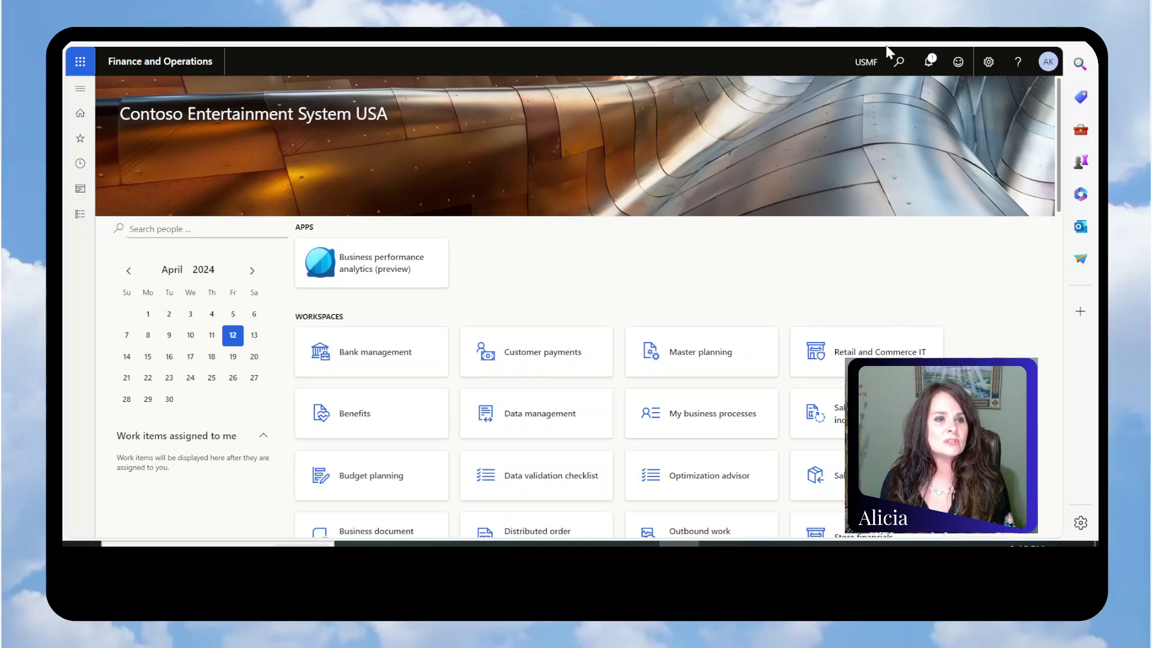
- Open the Procurement categories page of Procurement and sourcing and duplicate it in another browser tab
{"action": "left_click", "coordinate": [81, 217]}
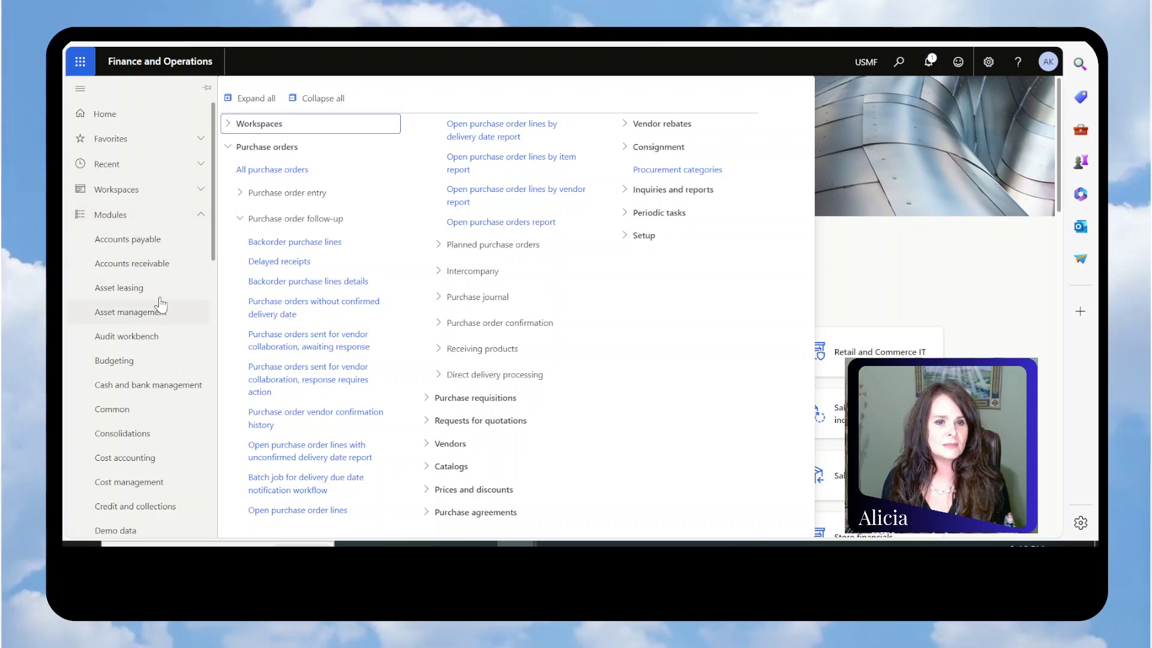
{"action": "scroll", "coordinate": [150, 306], "scroll_direction": "down", "scroll_amount": 10}
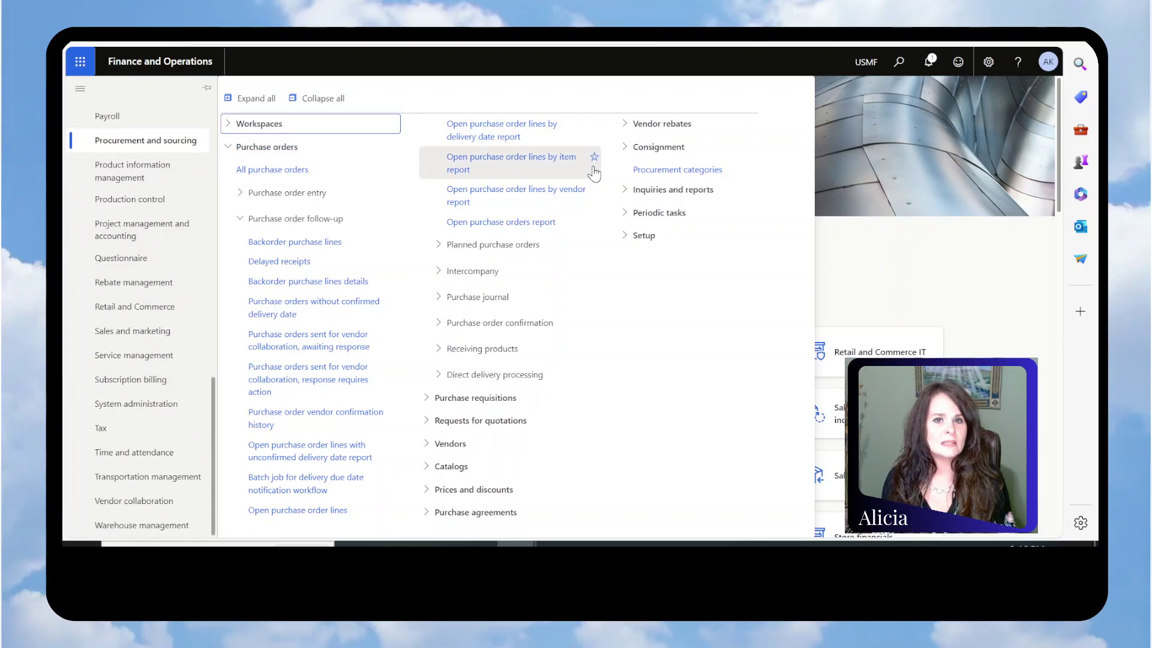
{"action": "left_click", "coordinate": [676, 169]}
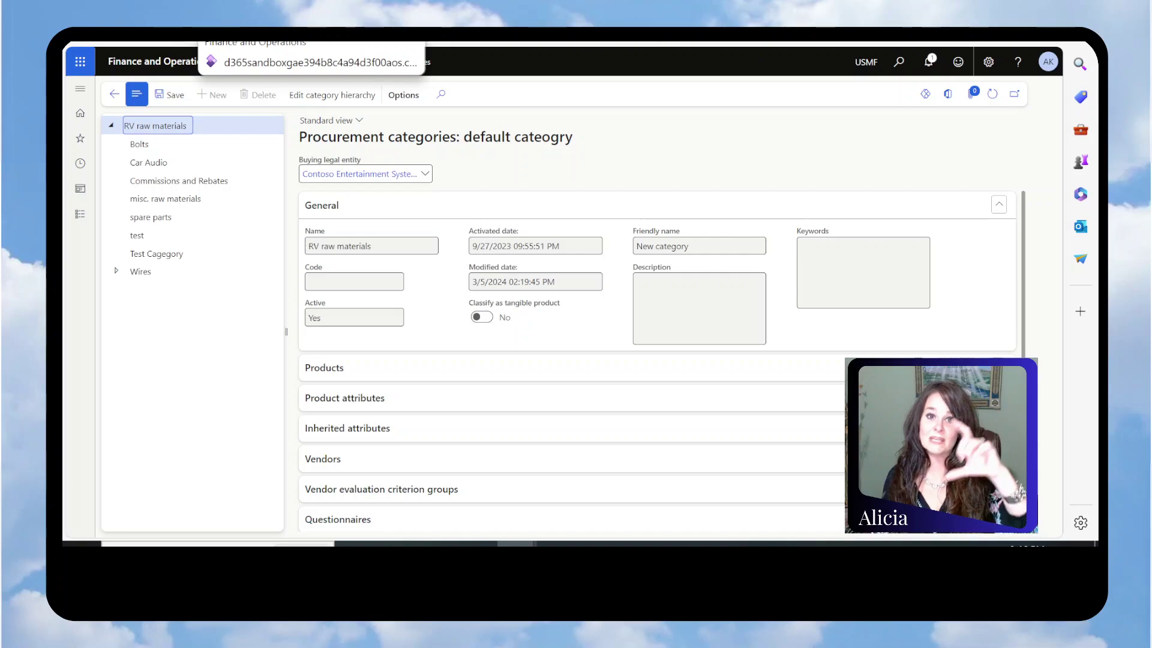
{"action": "right_click", "coordinate": [287, 55]}
{"action": "left_click", "coordinate": [336, 68]}
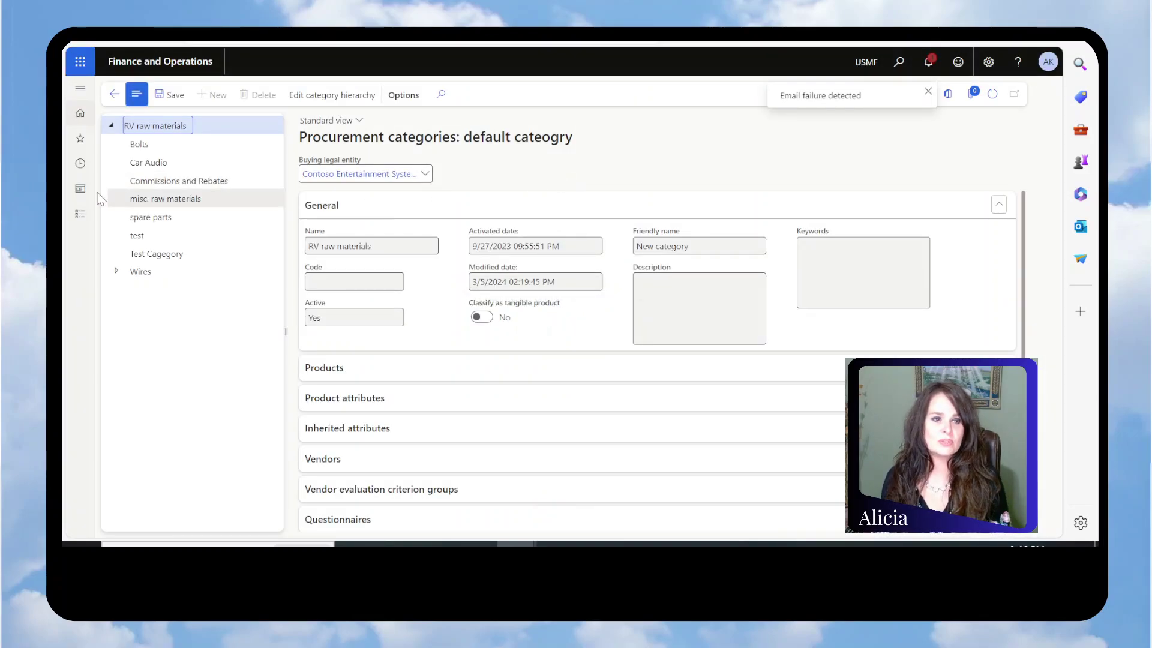
- Create a purchase order from the Accounts payable purchase order list for the vendor EnviroPak Solutions
{"action": "left_click", "coordinate": [77, 216]}
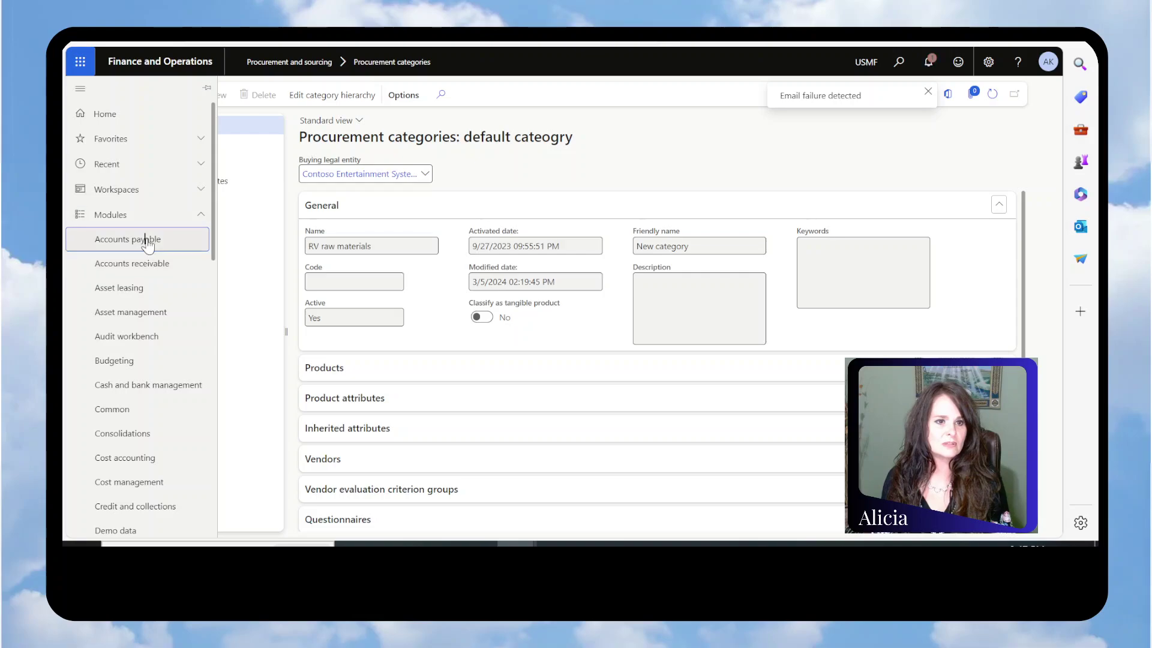
{"action": "left_click", "coordinate": [273, 406]}
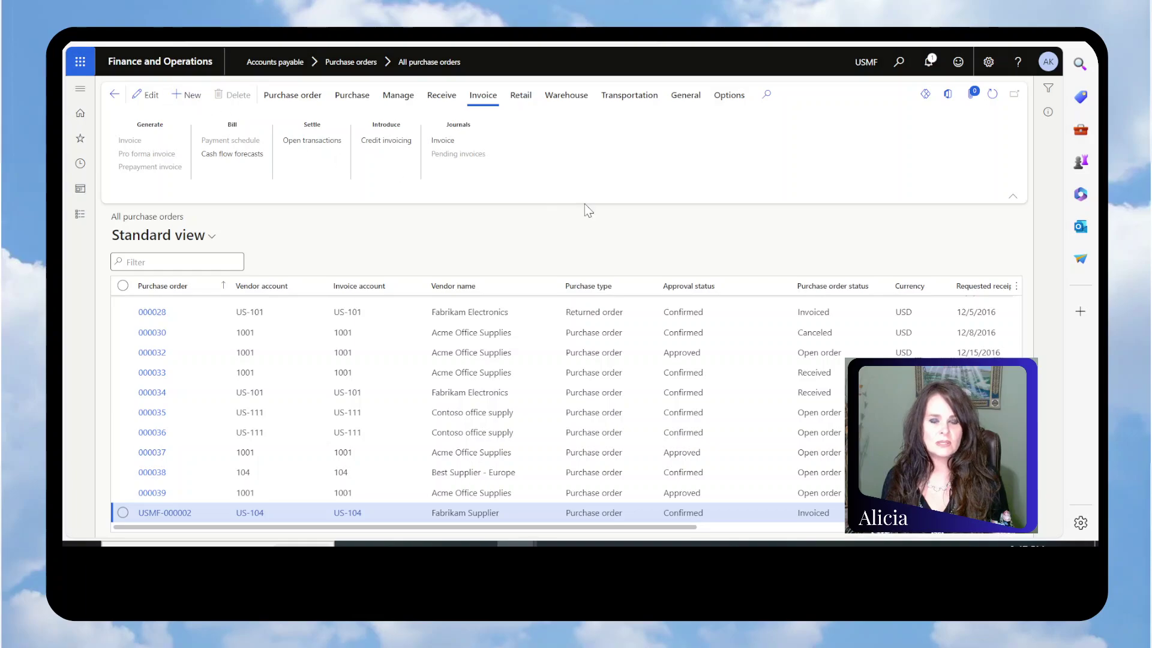
{"action": "key", "text": "alt+n"}
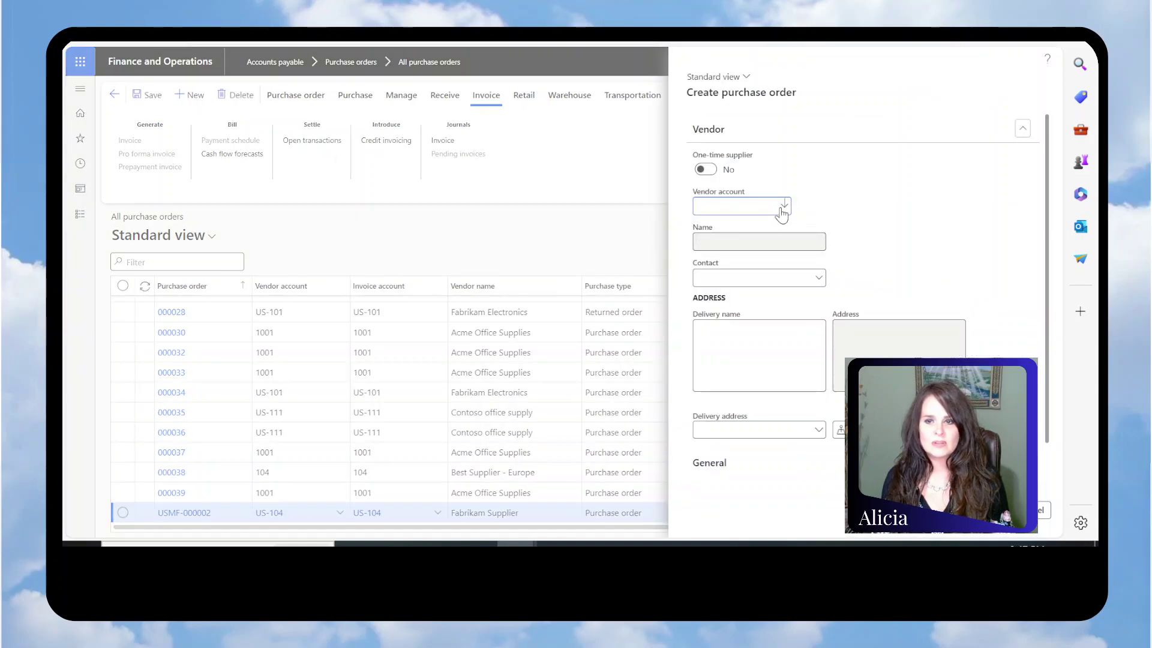
{"action": "left_click", "coordinate": [780, 204]}
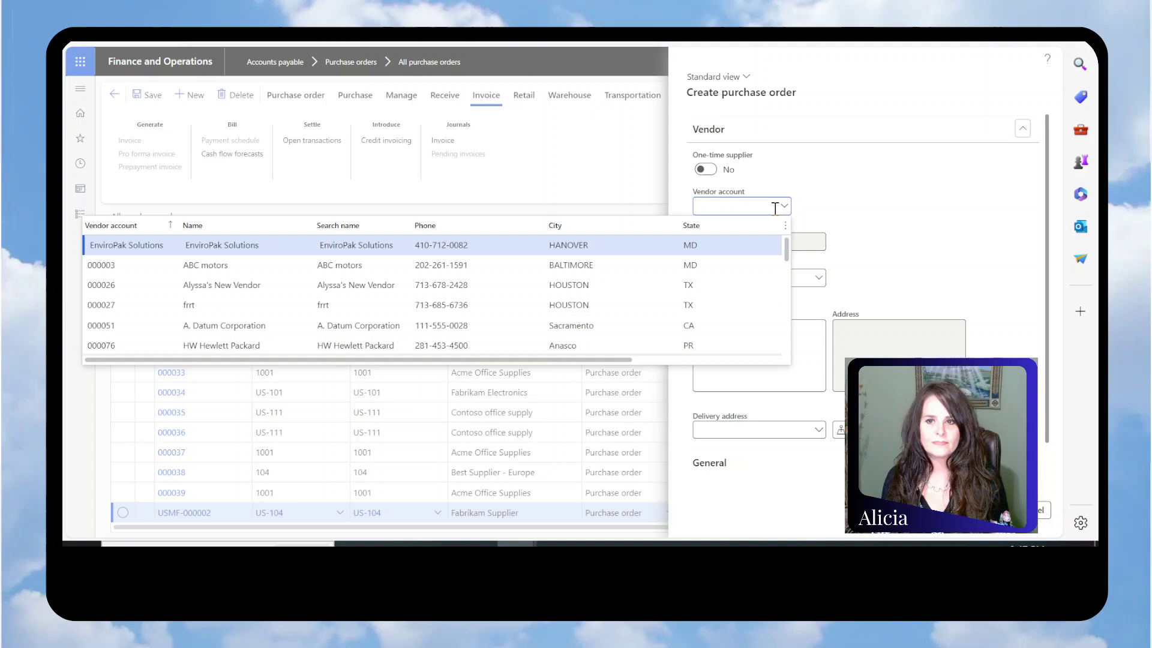
{"action": "left_click", "coordinate": [524, 243]}
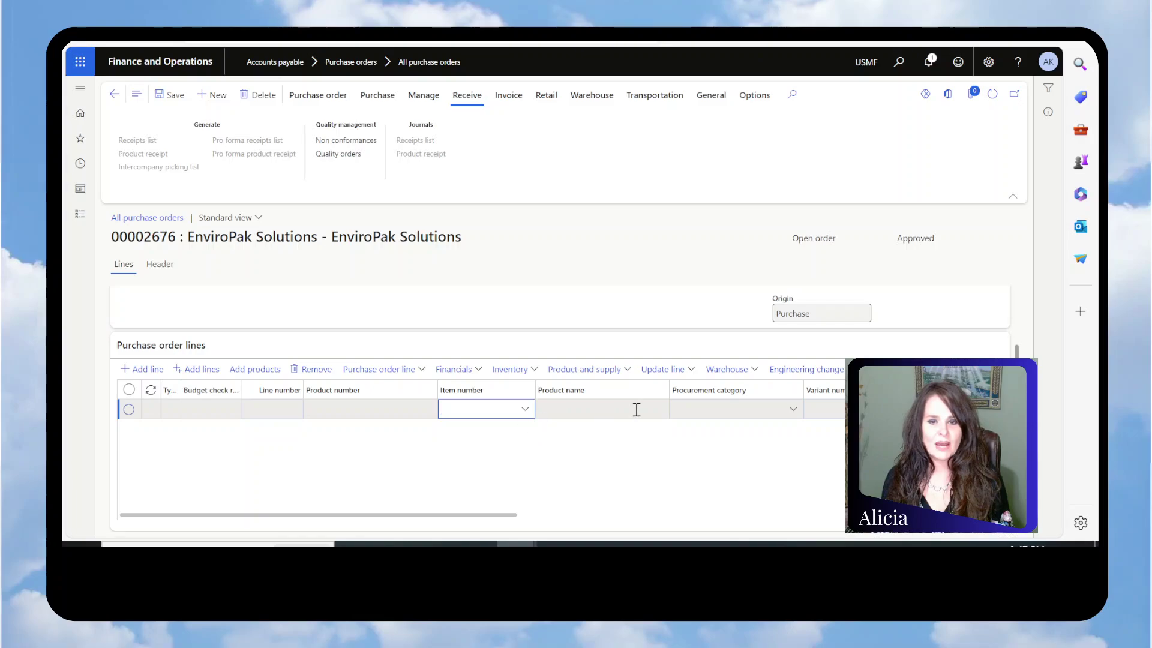
- Set the procurement category of the new purchase order line to Car Audio and dismiss the matching policy message
{"action": "left_click", "coordinate": [794, 413]}
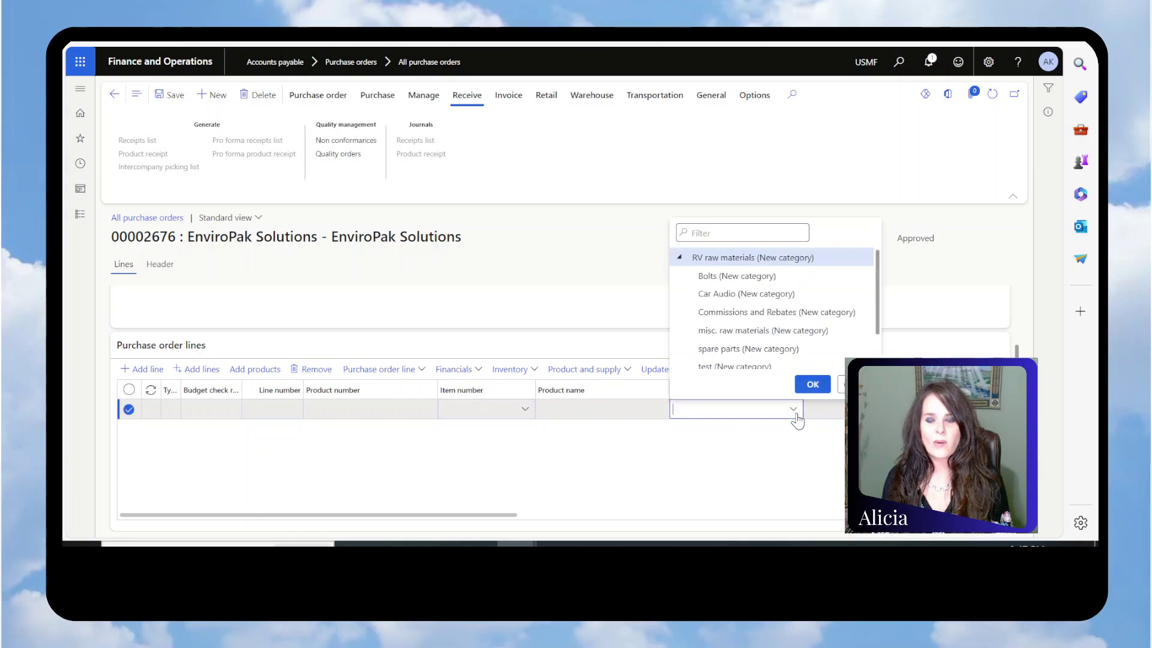
{"action": "scroll", "coordinate": [735, 336], "scroll_direction": "down", "scroll_amount": 1}
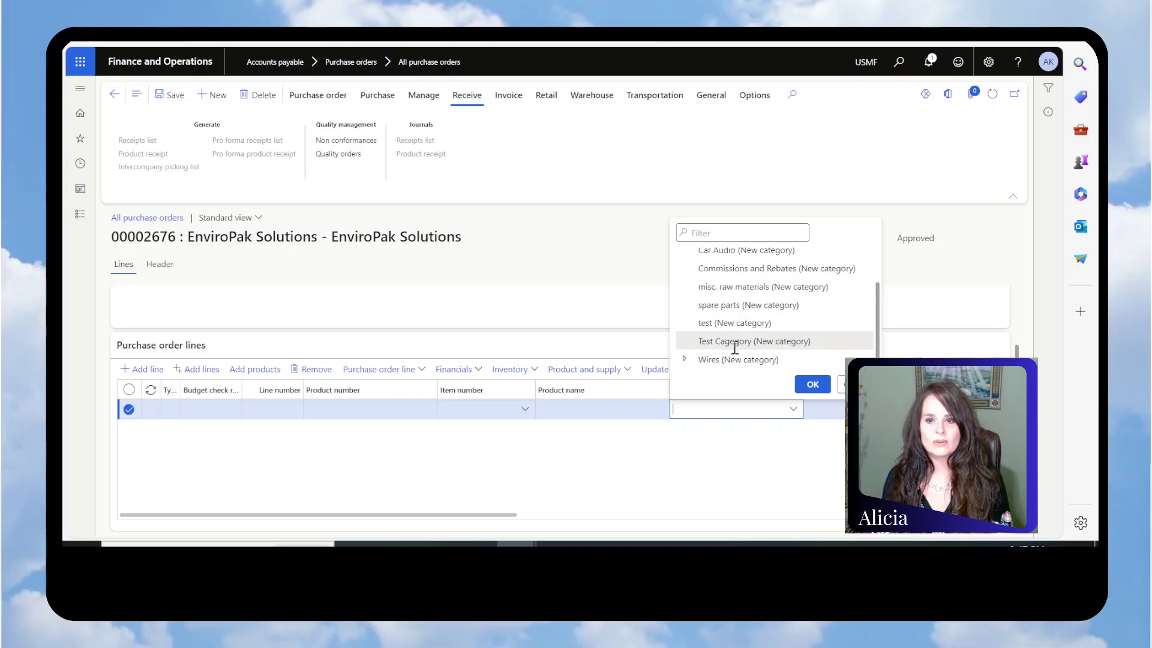
{"action": "scroll", "coordinate": [735, 336], "scroll_direction": "up", "scroll_amount": 2}
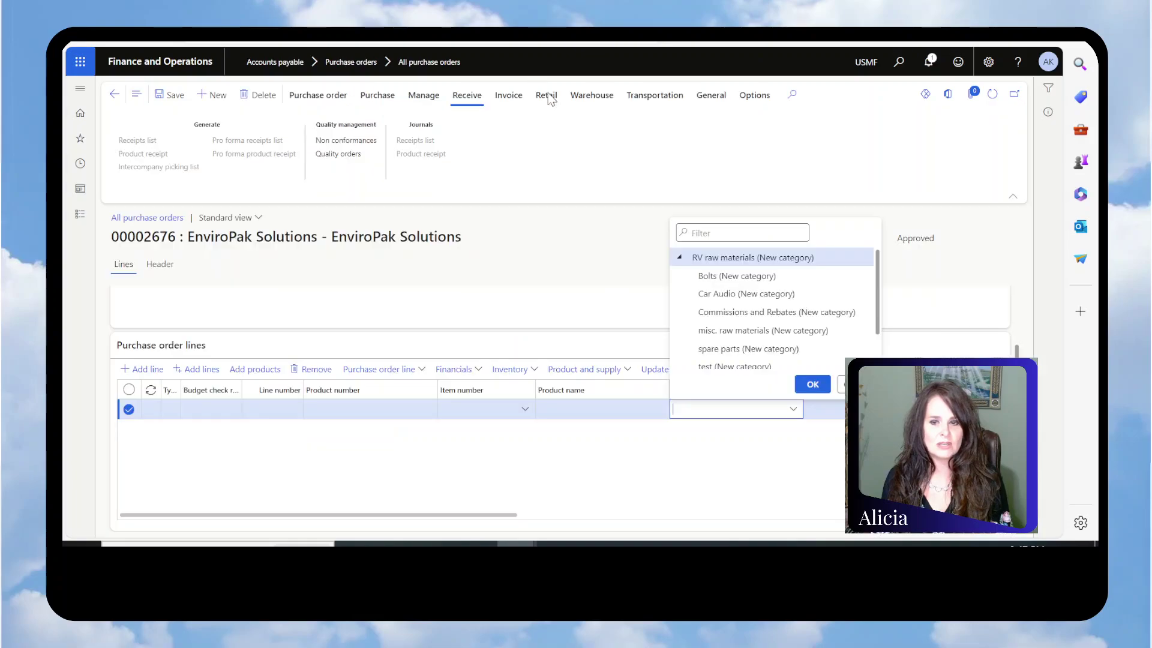
{"action": "left_click", "coordinate": [714, 294]}
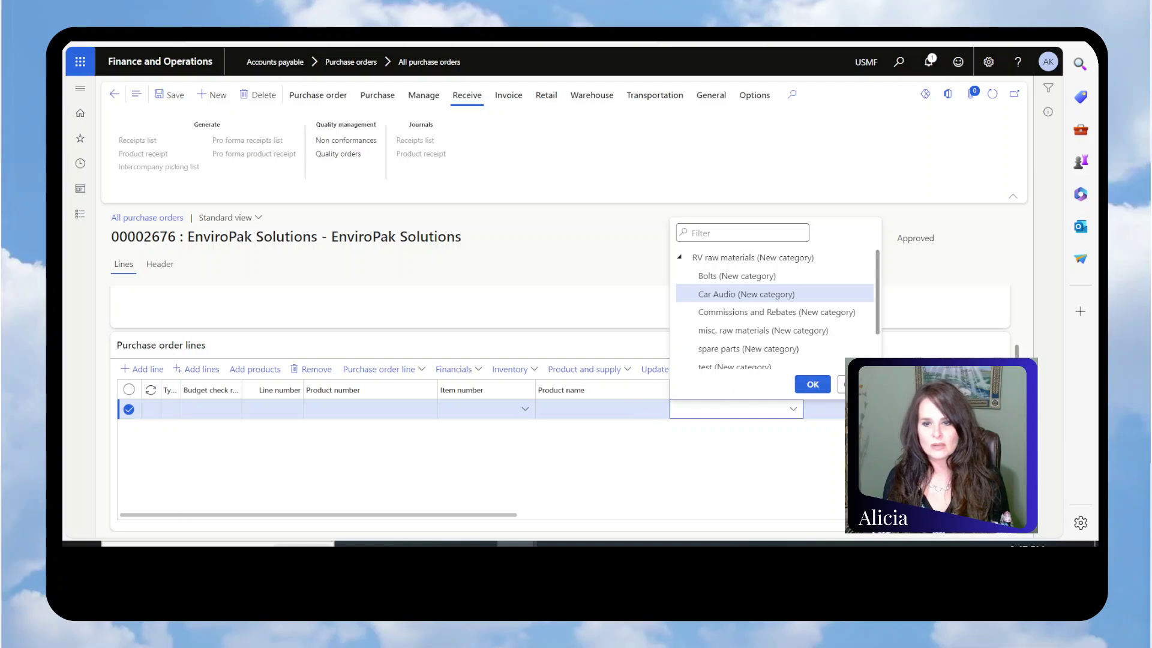
{"action": "left_click", "coordinate": [813, 384]}
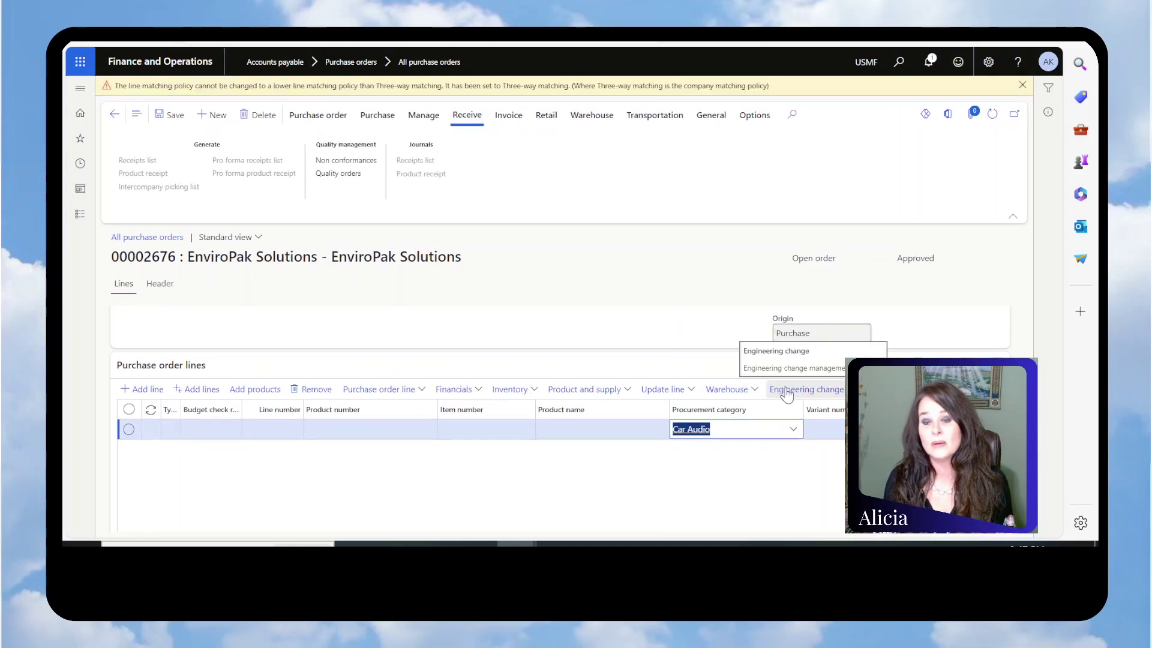
{"action": "left_click", "coordinate": [1022, 85]}
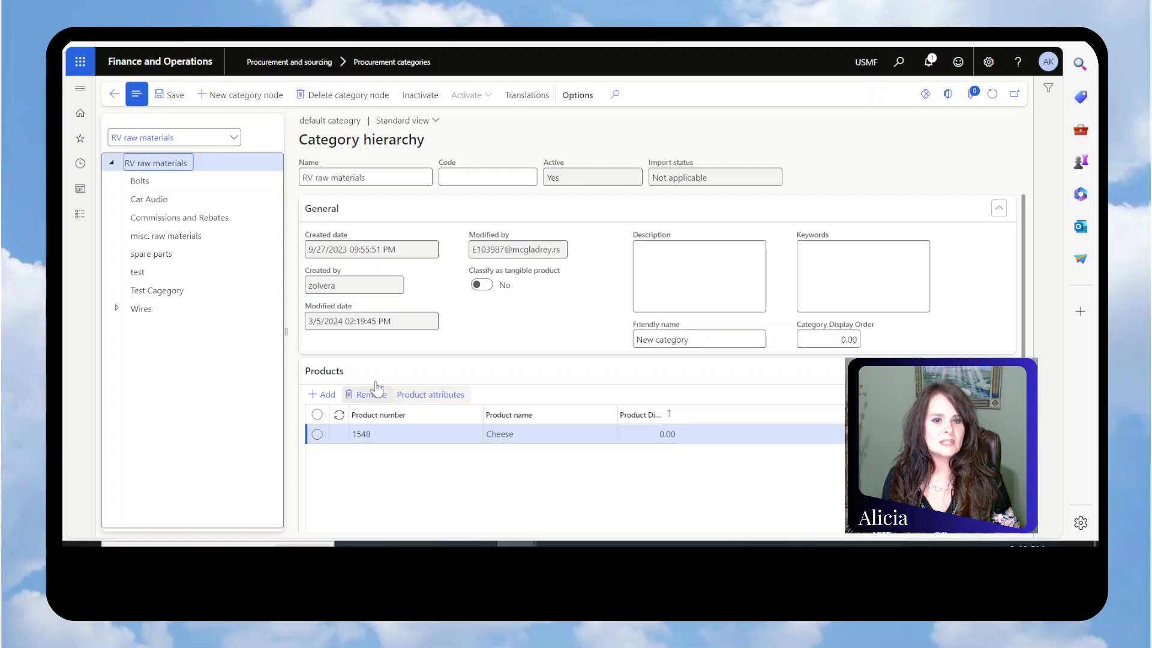
- Look over the RV raw materials category hierarchy and open the Released products list in Product information management
{"action": "scroll", "coordinate": [444, 372], "scroll_direction": "down", "scroll_amount": 3}
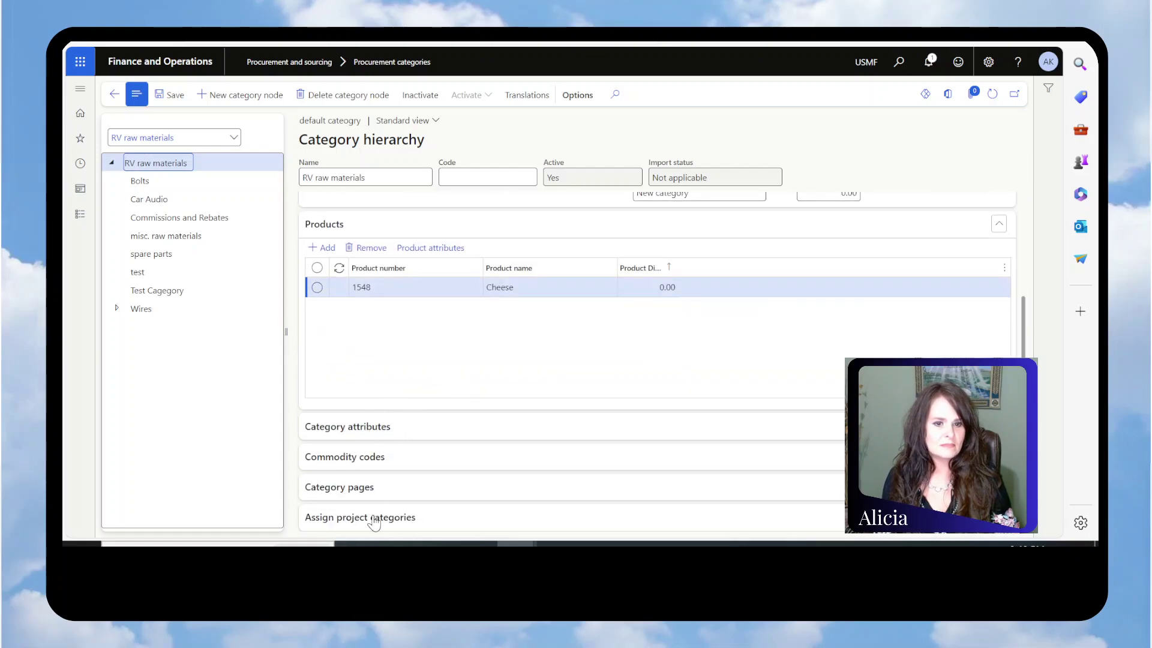
{"action": "scroll", "coordinate": [552, 403], "scroll_direction": "up", "scroll_amount": 3}
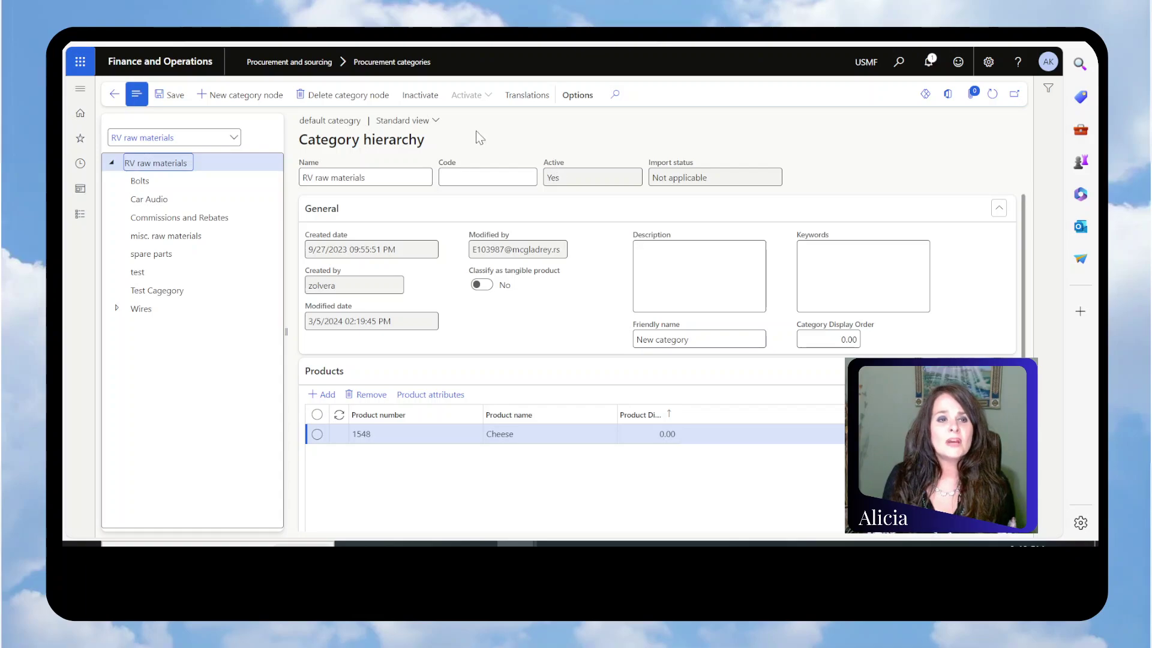
{"action": "left_click", "coordinate": [80, 214]}
{"action": "scroll", "coordinate": [138, 275], "scroll_direction": "down", "scroll_amount": 6}
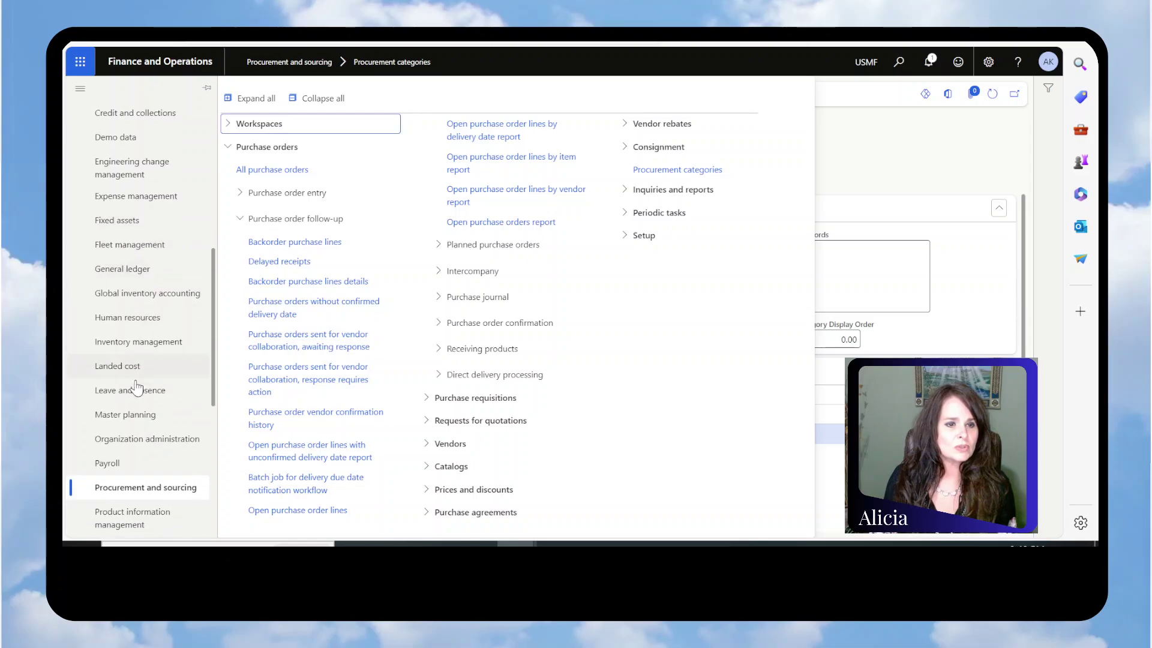
{"action": "scroll", "coordinate": [135, 388], "scroll_direction": "down", "scroll_amount": 5}
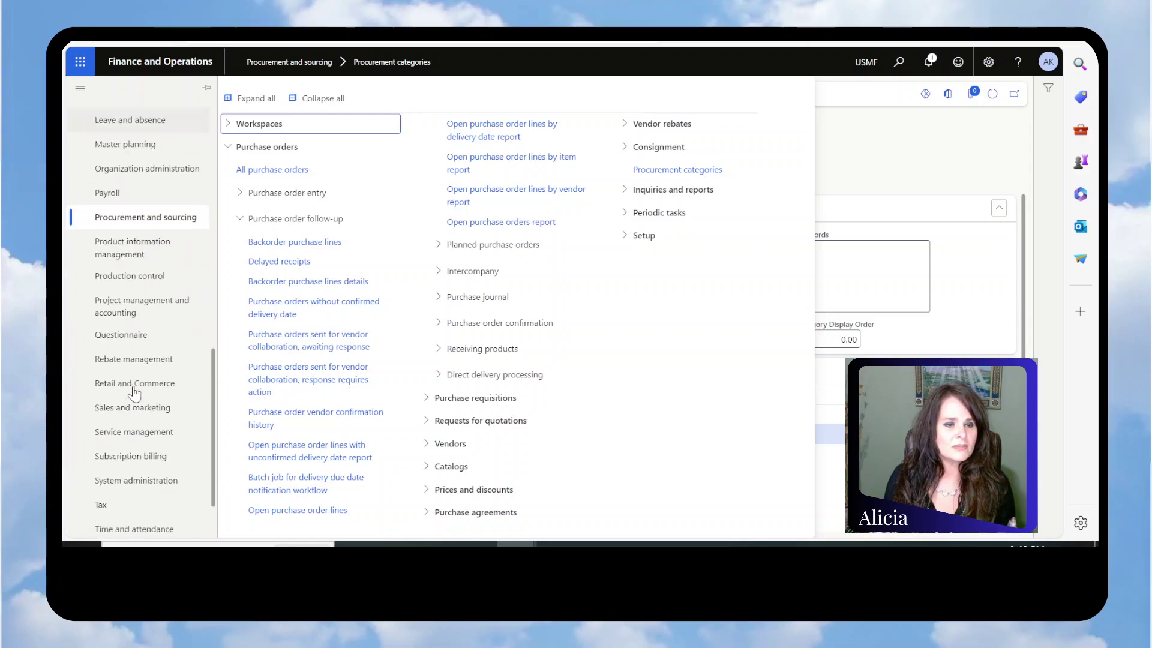
{"action": "left_click", "coordinate": [142, 198]}
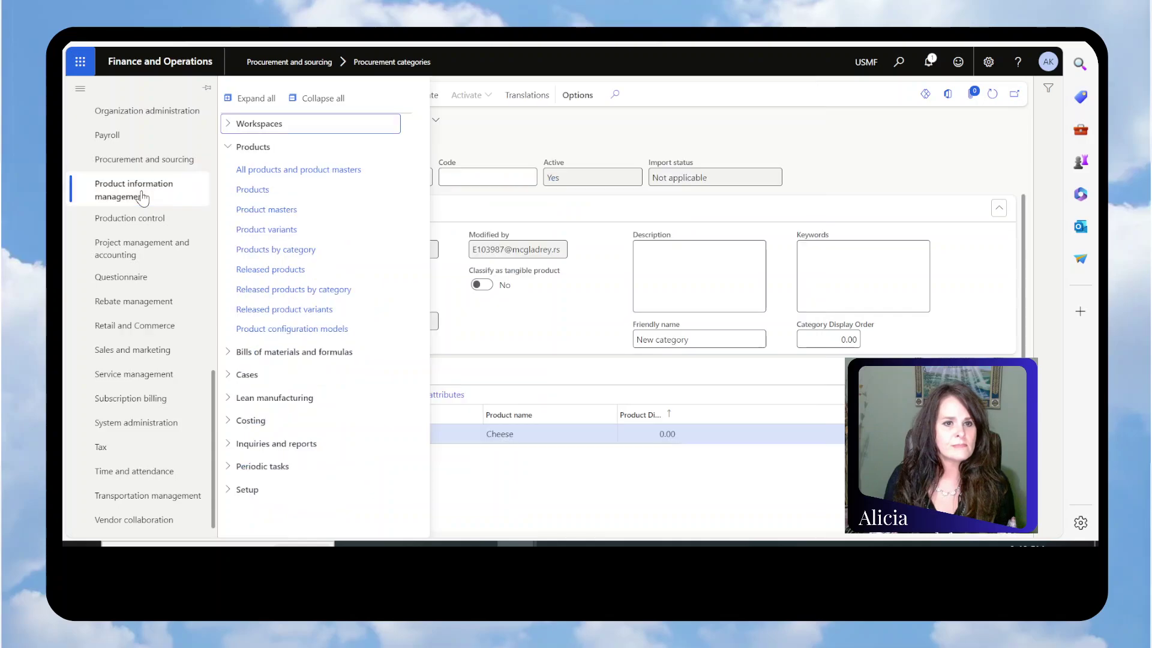
{"action": "left_click", "coordinate": [282, 288]}
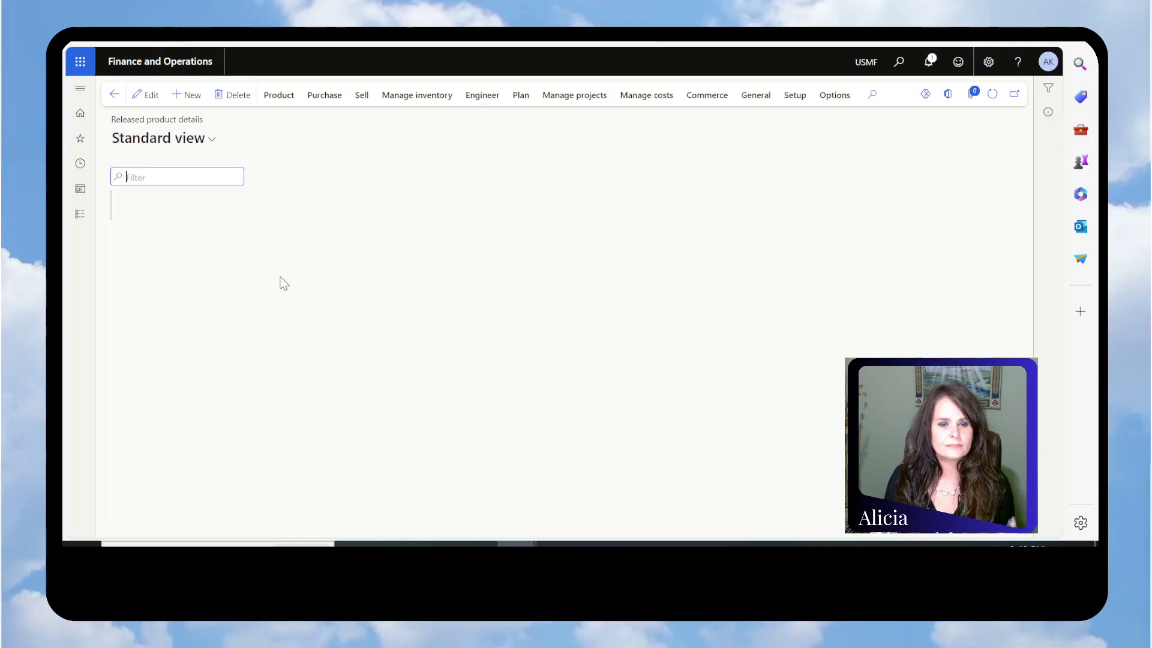
- Filter the released products by product type, using "ser" as the value for service items
{"action": "left_click", "coordinate": [470, 303]}
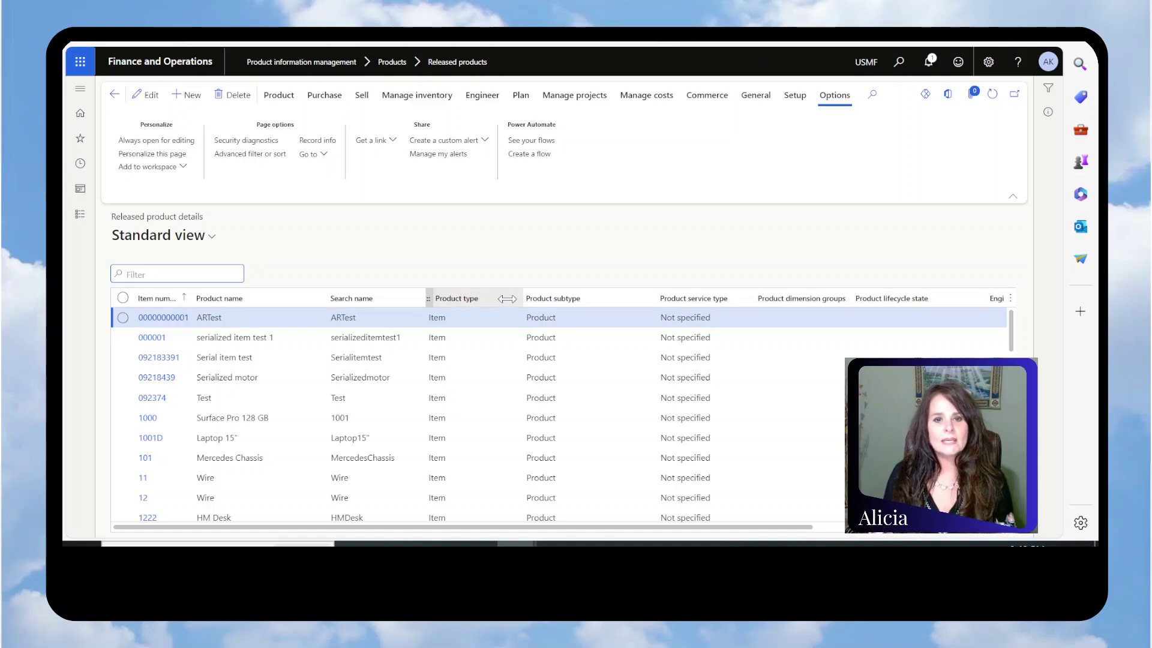
{"action": "type", "text": "ser"}
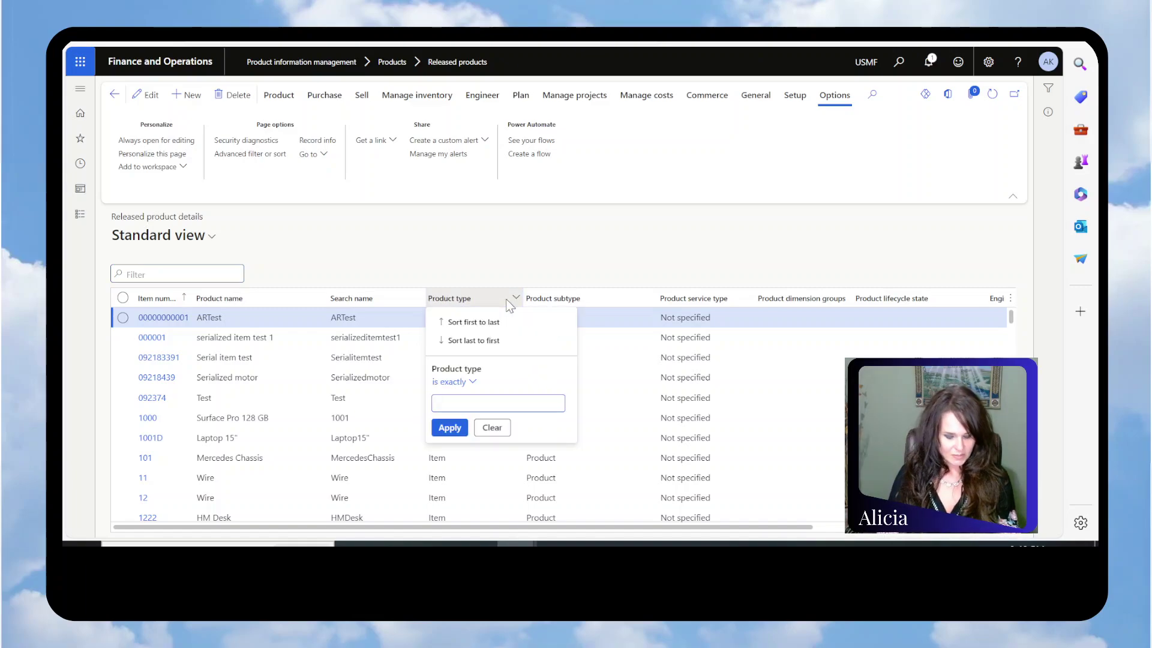
{"action": "key", "text": "Return"}
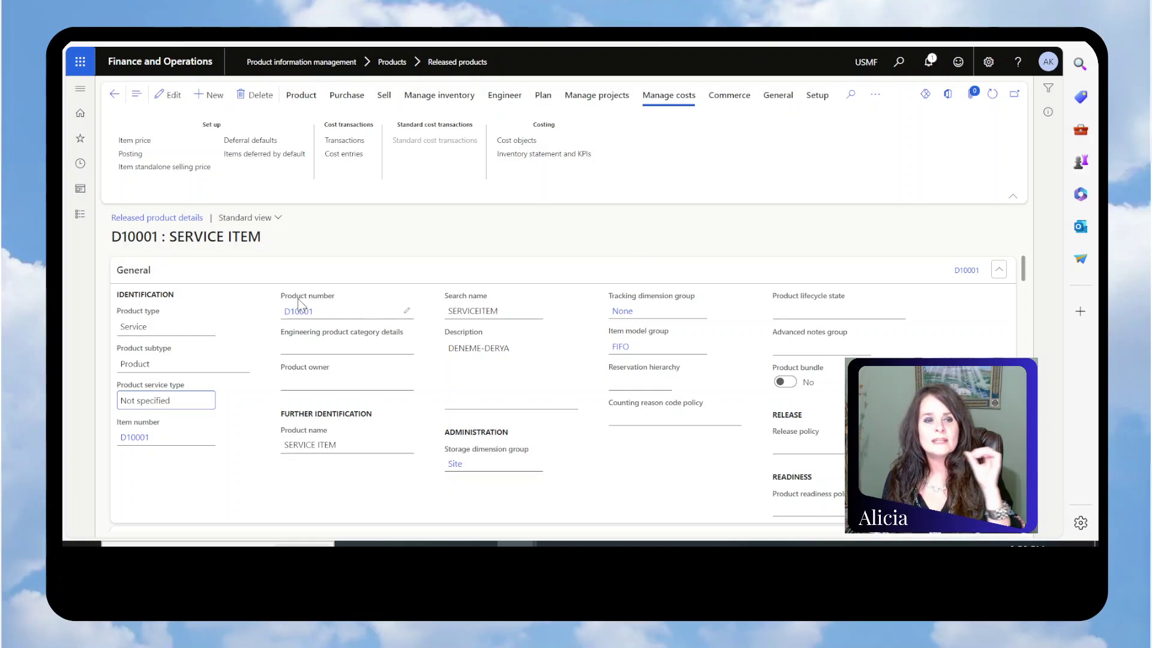
- Review the product details of service item D10001 and the line matching policy options available for it
{"action": "scroll", "coordinate": [231, 330], "scroll_direction": "down", "scroll_amount": 15}
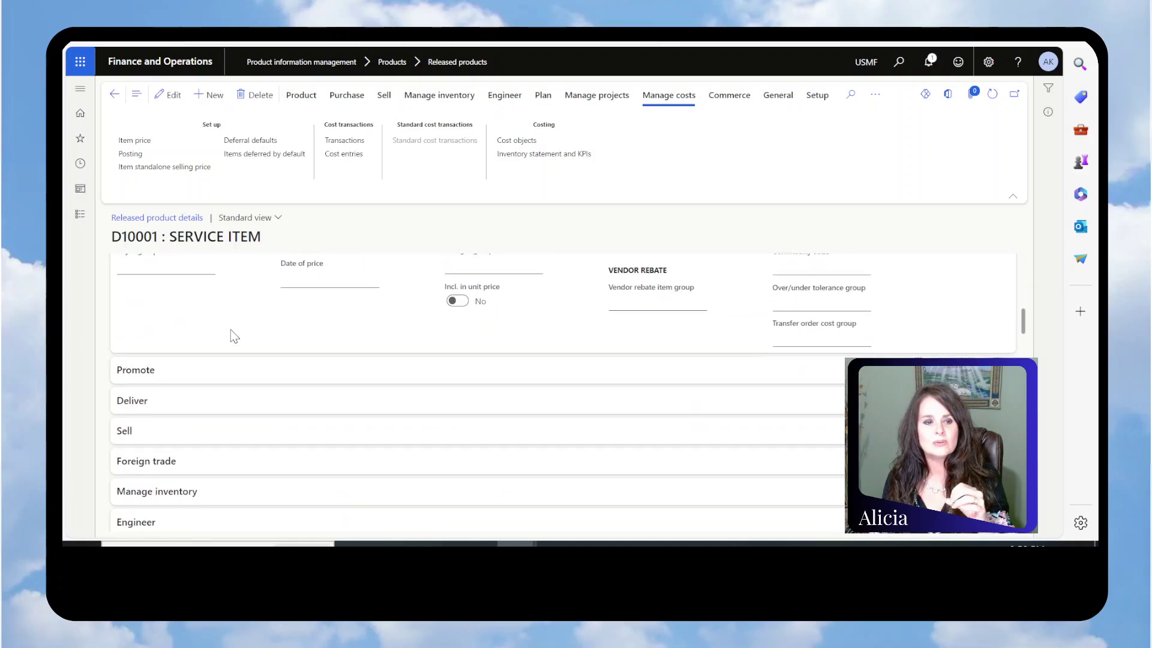
{"action": "scroll", "coordinate": [222, 360], "scroll_direction": "down", "scroll_amount": 3}
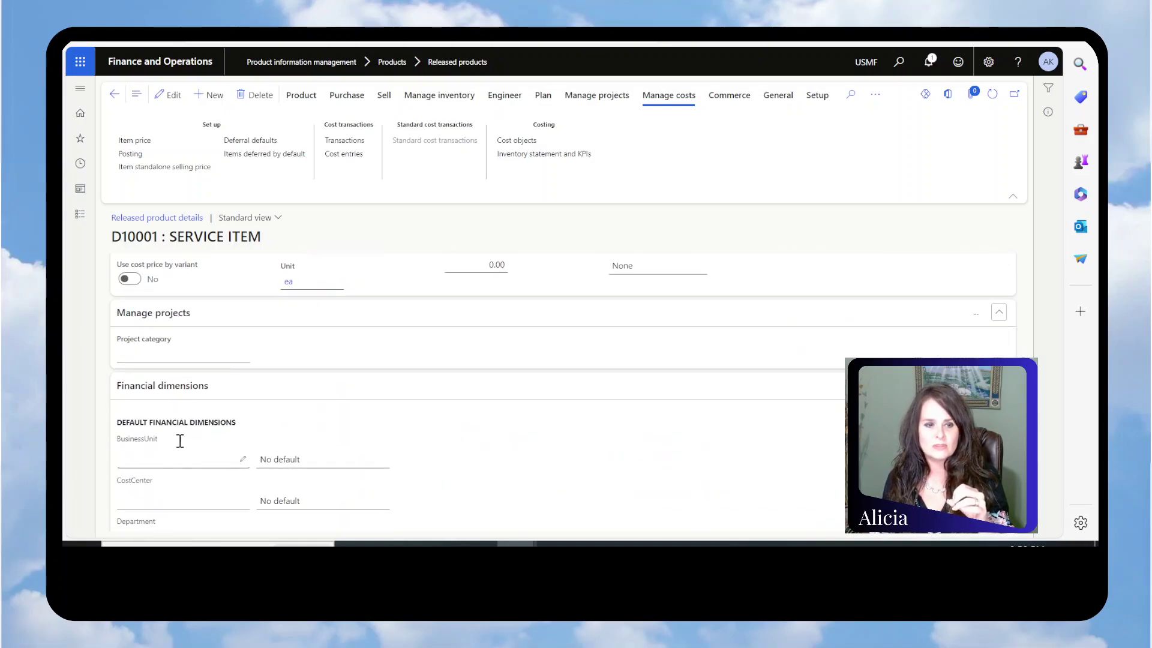
{"action": "scroll", "coordinate": [180, 442], "scroll_direction": "down", "scroll_amount": 4}
{"action": "scroll", "coordinate": [188, 438], "scroll_direction": "up", "scroll_amount": 3}
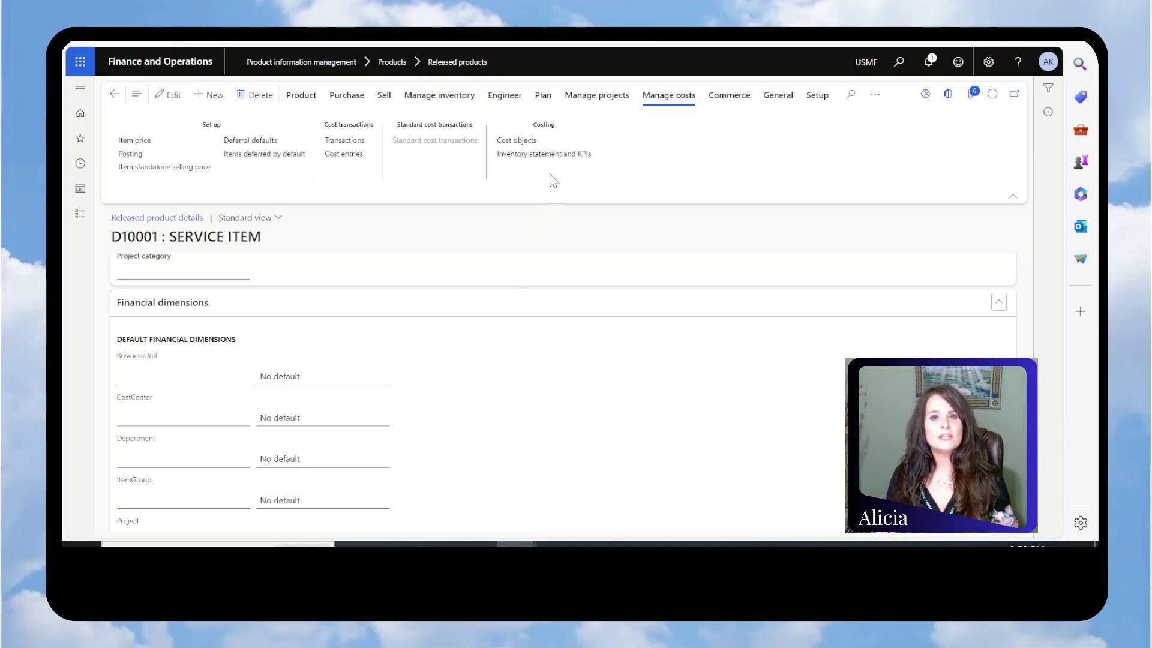
{"action": "left_click", "coordinate": [345, 100]}
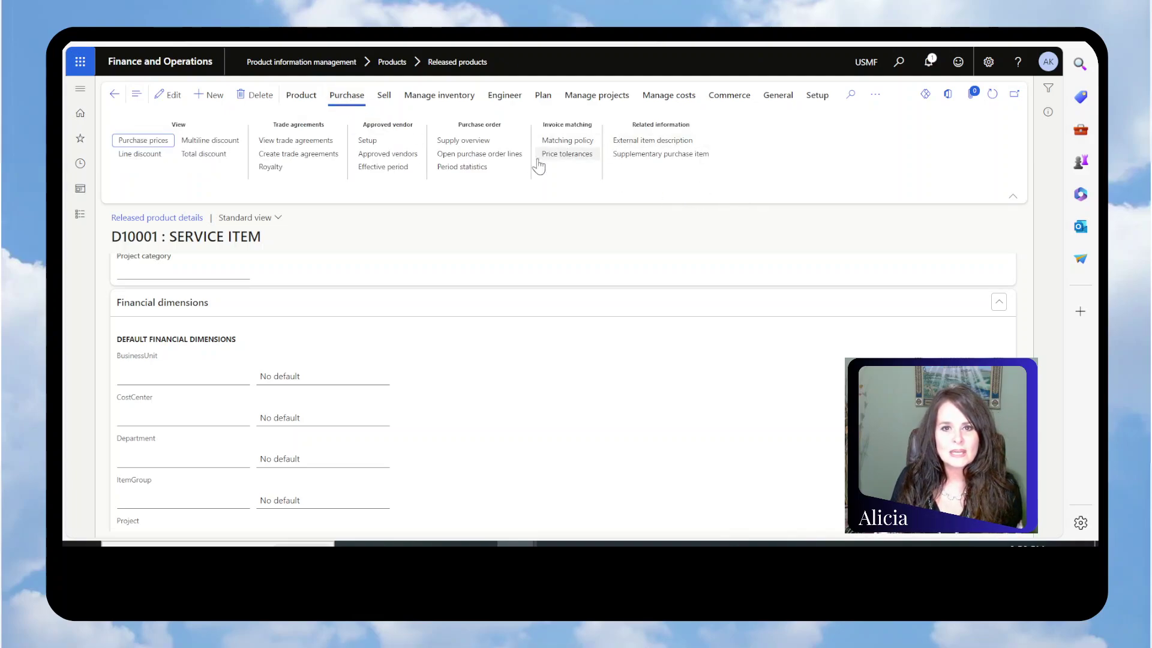
{"action": "left_click", "coordinate": [552, 144]}
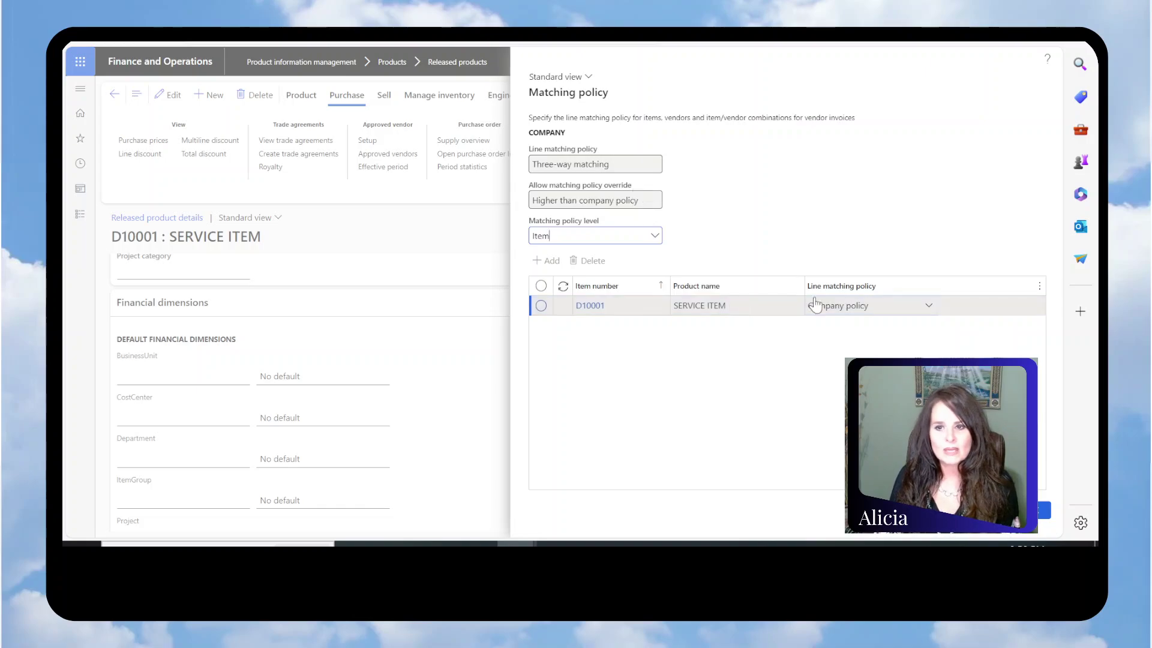
{"action": "left_click", "coordinate": [932, 306]}
{"action": "left_click", "coordinate": [931, 307]}
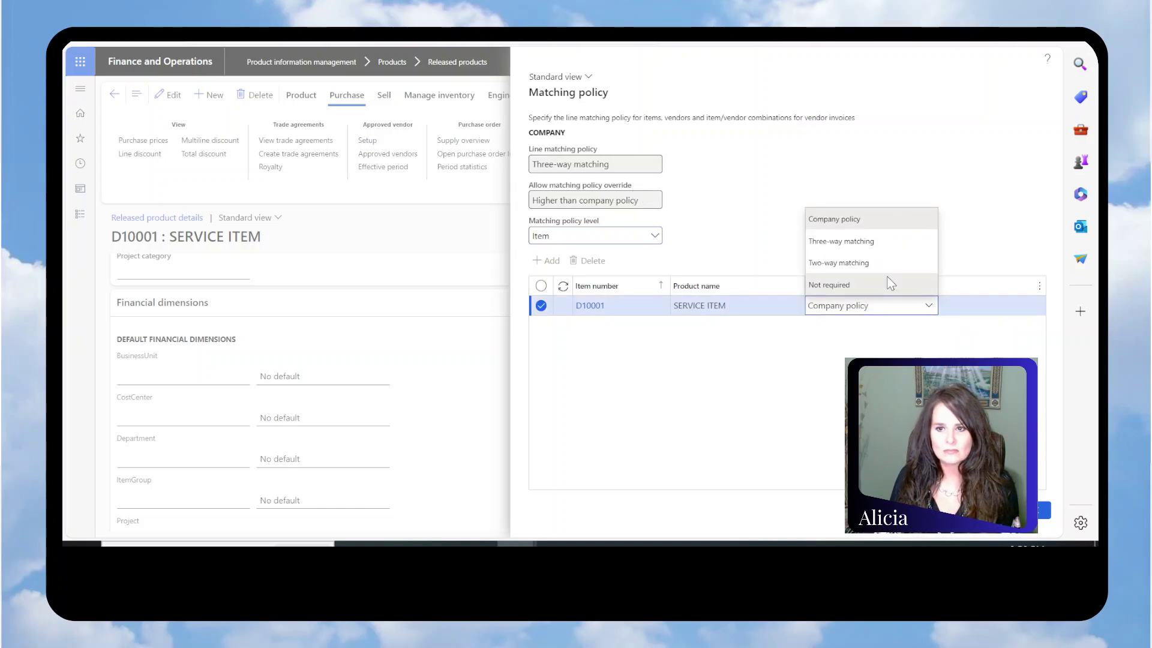
{"action": "left_click", "coordinate": [913, 143]}
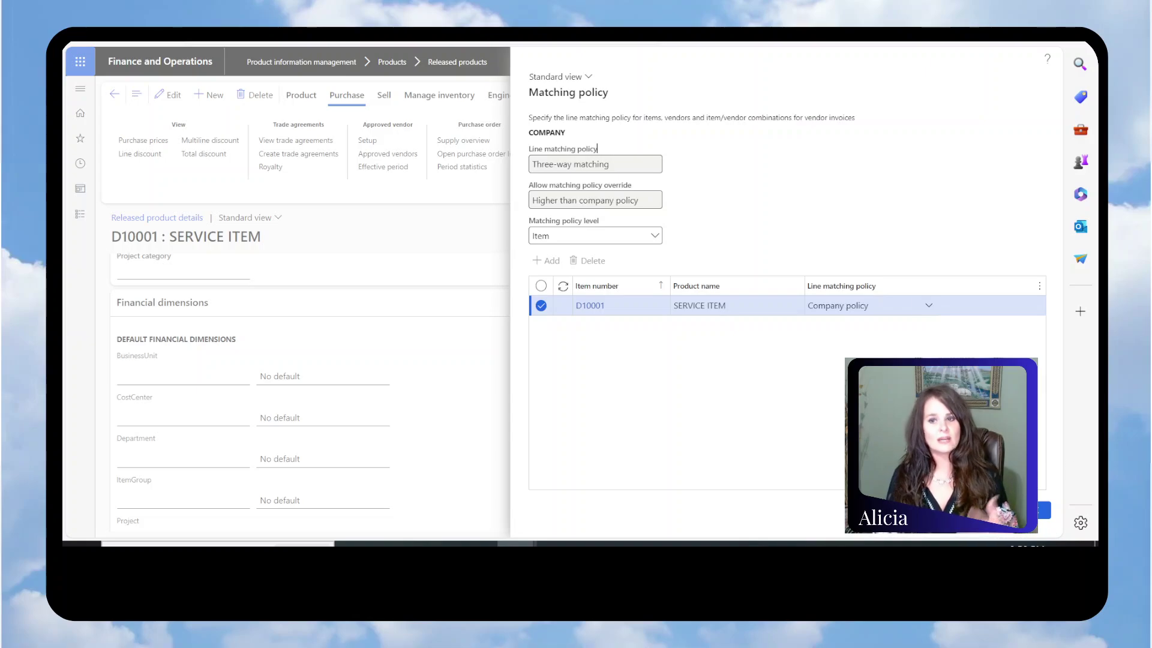
{"action": "left_click", "coordinate": [1034, 511]}
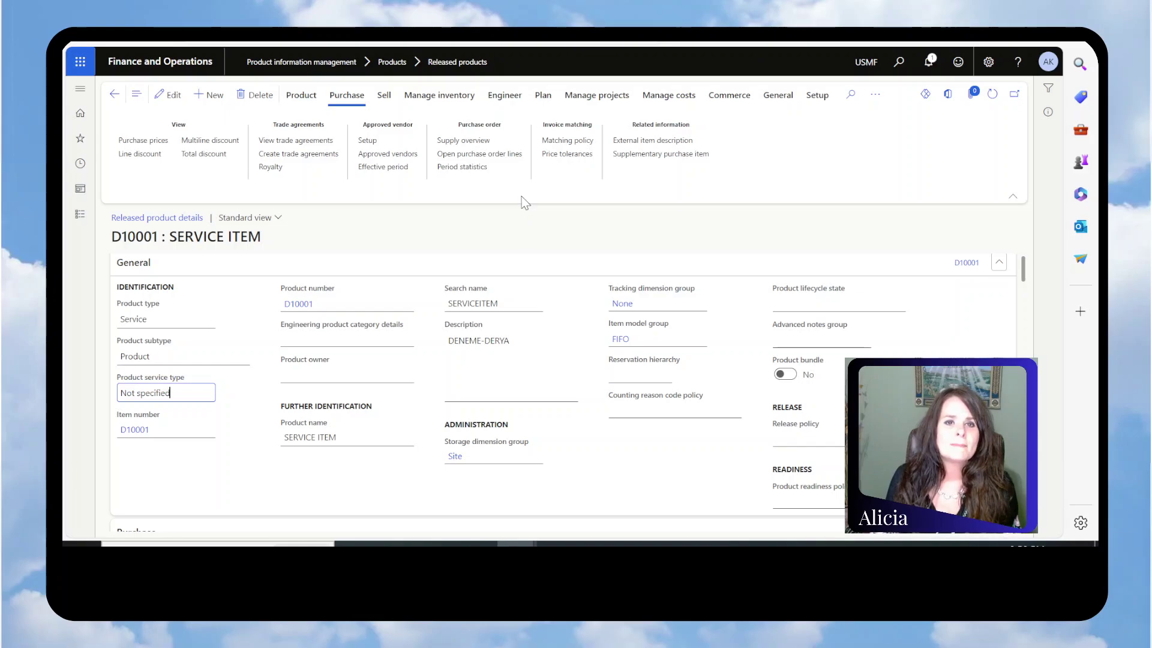
- Open the price tolerances of service item D10001 and add a new line with that item as the item relation
{"action": "left_click", "coordinate": [570, 155]}
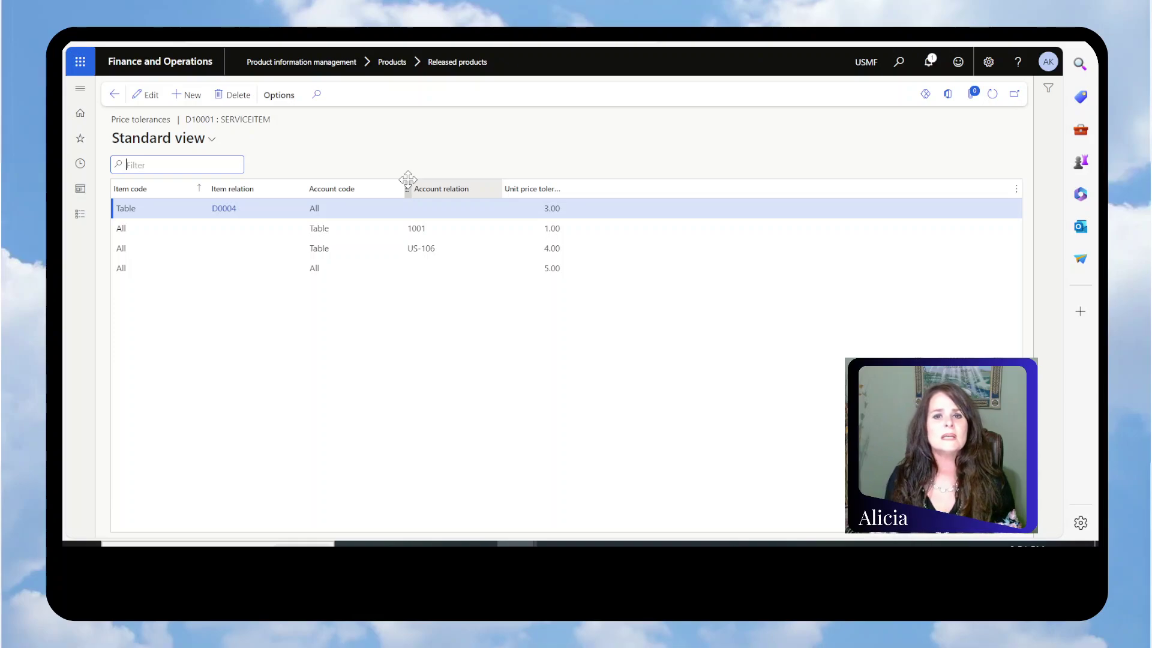
{"action": "left_click_drag", "start_coordinate": [565, 193], "coordinate": [608, 192]}
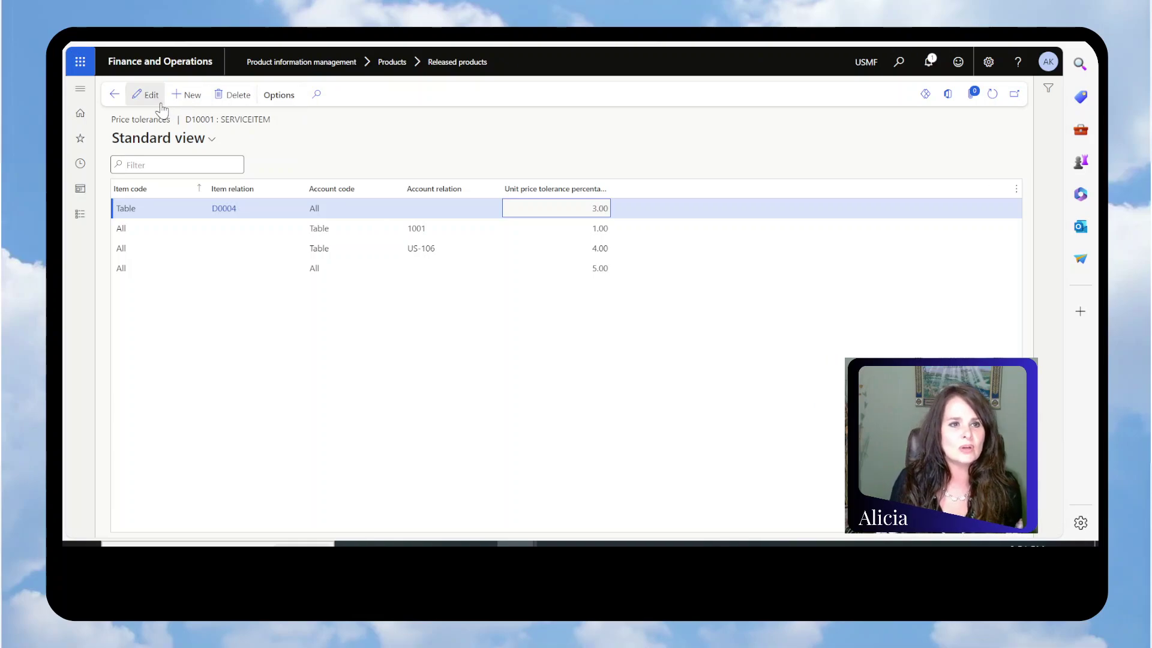
{"action": "left_click", "coordinate": [190, 96]}
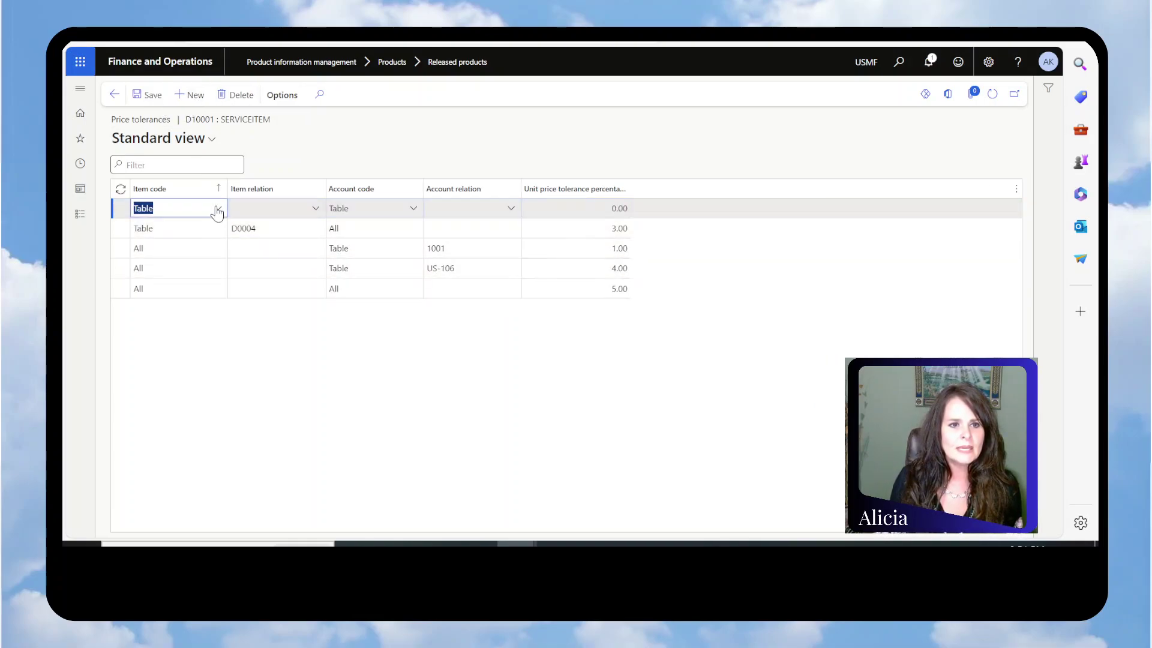
{"action": "left_click", "coordinate": [315, 209]}
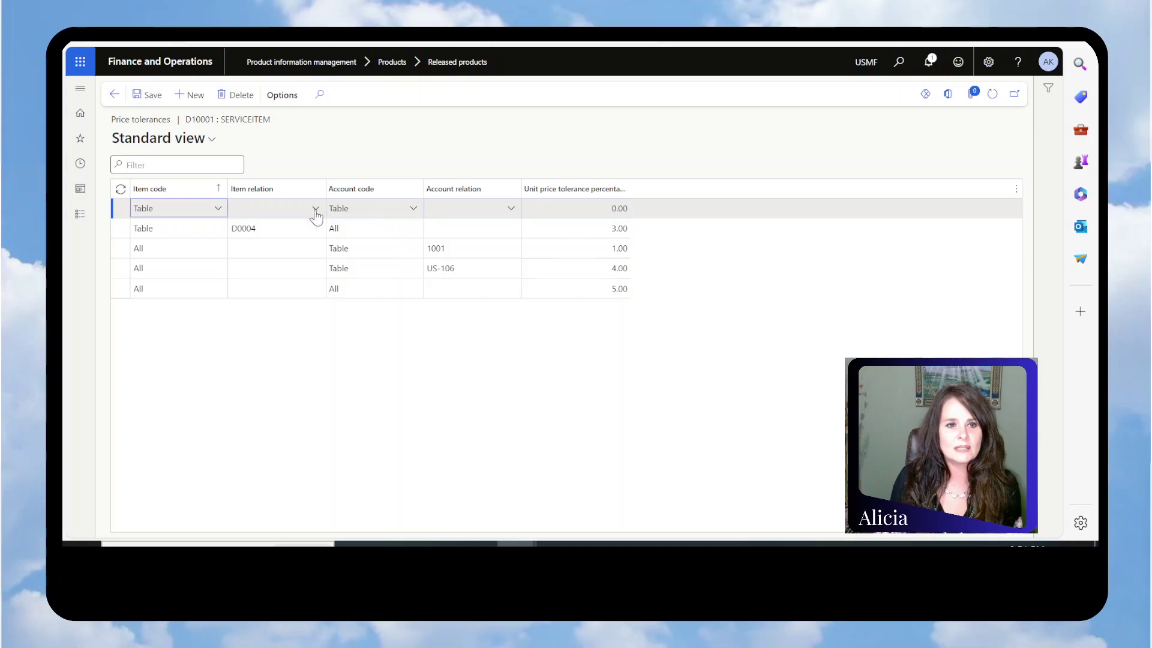
{"action": "type", "text": "ser"}
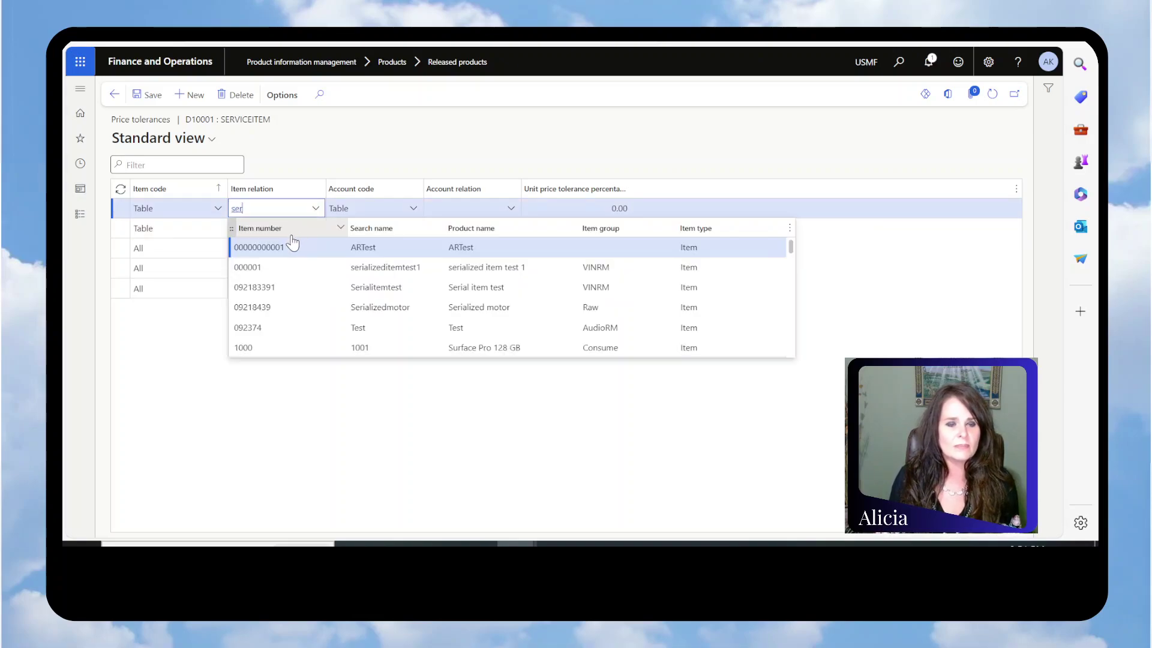
{"action": "key", "text": "Return"}
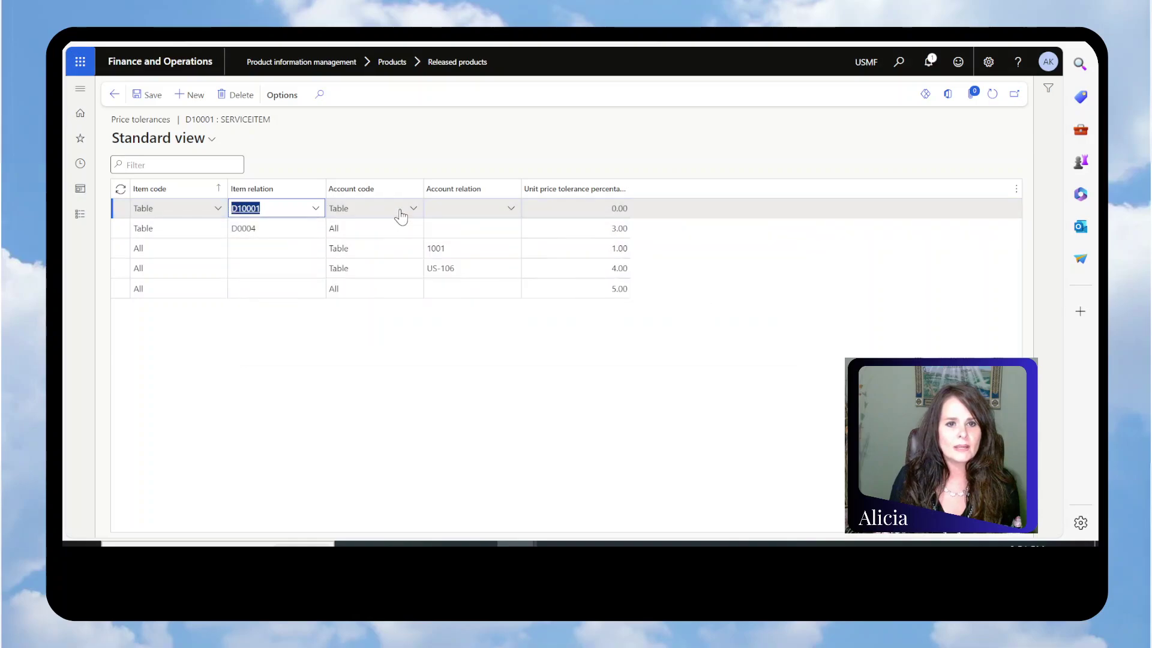
- Set the new D10001 tolerance line's account code to All and its unit price tolerance percentage to 100
{"action": "left_click", "coordinate": [399, 215]}
{"action": "left_click", "coordinate": [407, 213]}
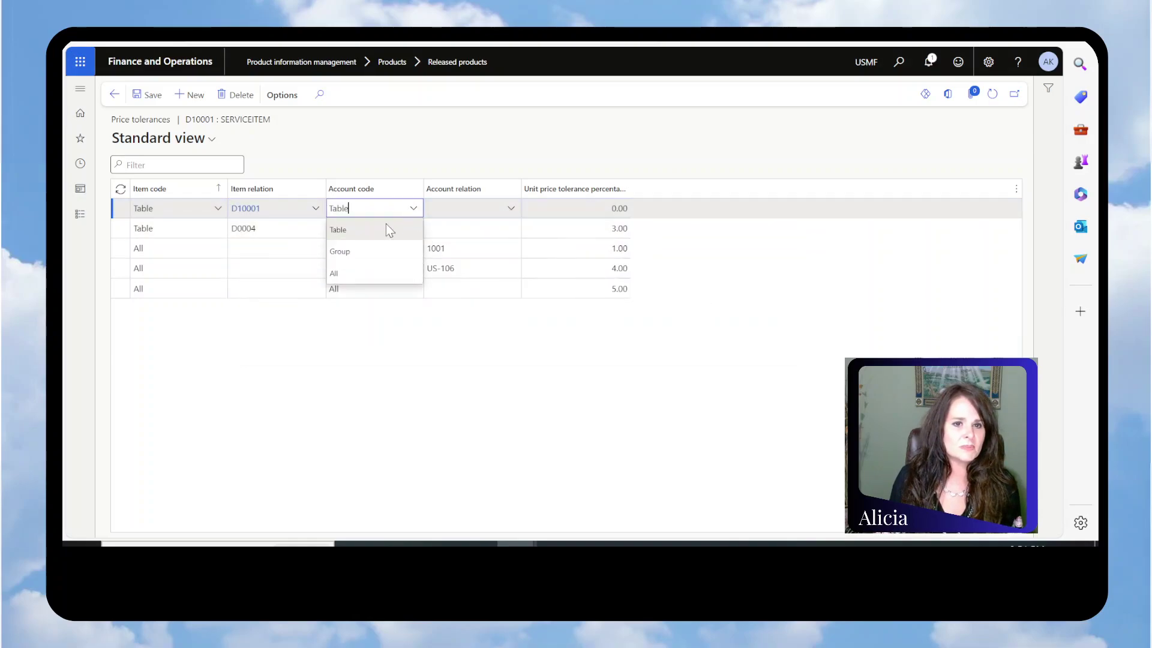
{"action": "left_click", "coordinate": [339, 270]}
{"action": "left_click", "coordinate": [507, 210]}
{"action": "left_click", "coordinate": [551, 209]}
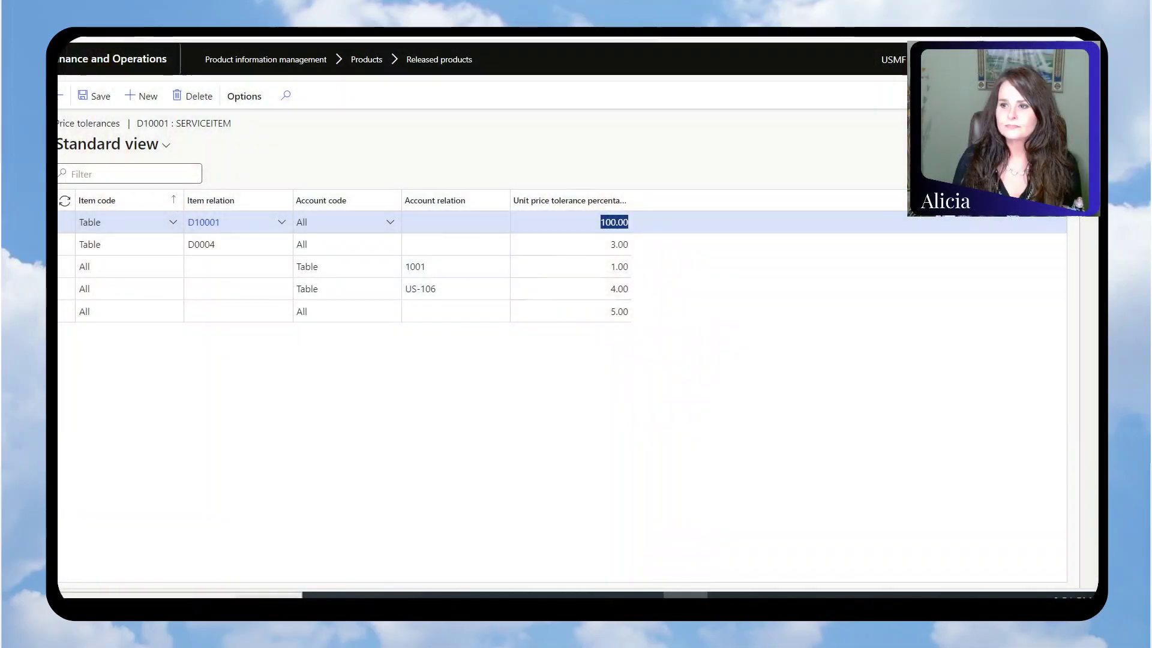
{"action": "left_click", "coordinate": [517, 225]}
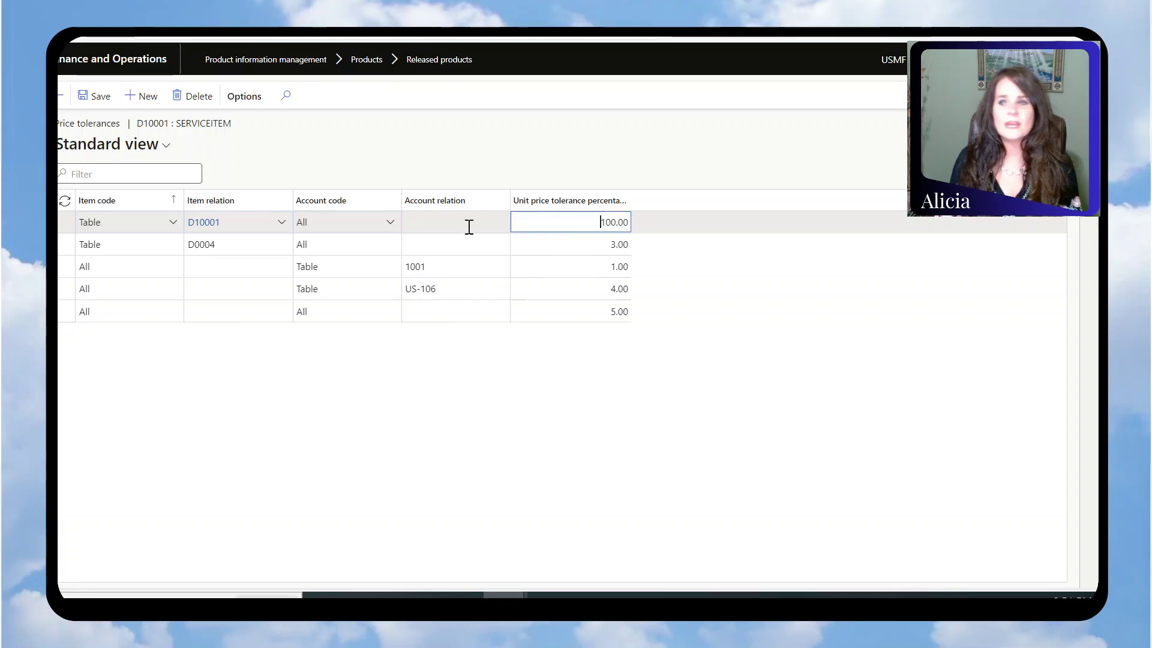
{"action": "key", "text": "Escape"}
{"action": "left_click", "coordinate": [557, 239]}
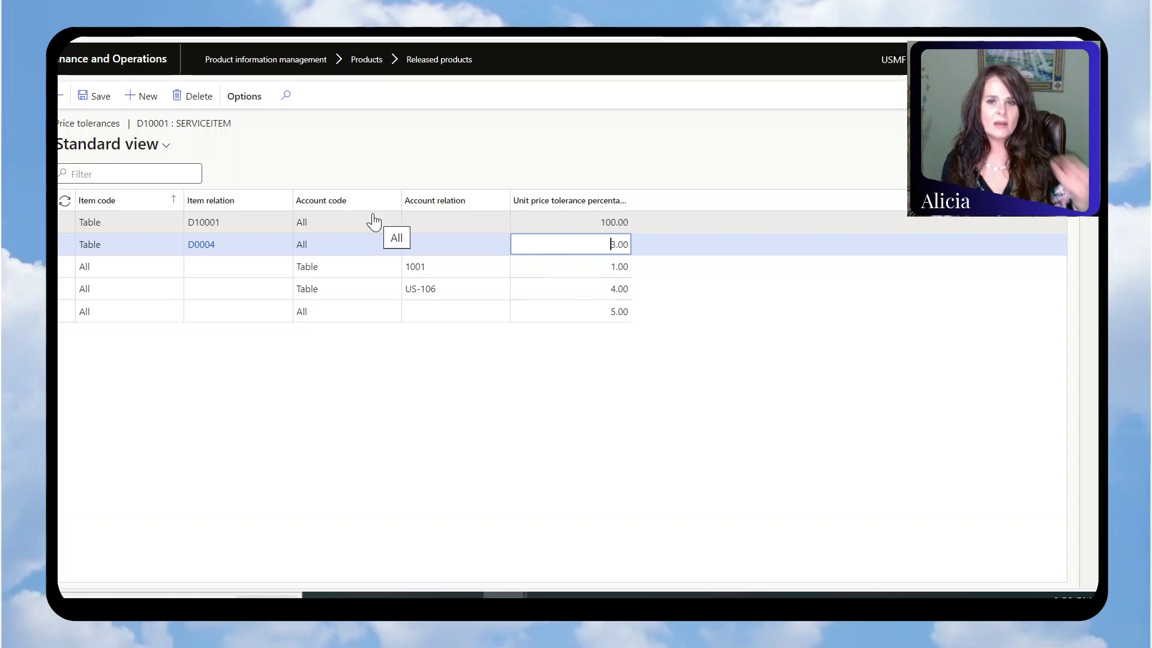
- Return to the released product details of D10001 and look through its purchase settings and default financial dimensions
{"action": "mouse_move", "coordinate": [378, 205]}
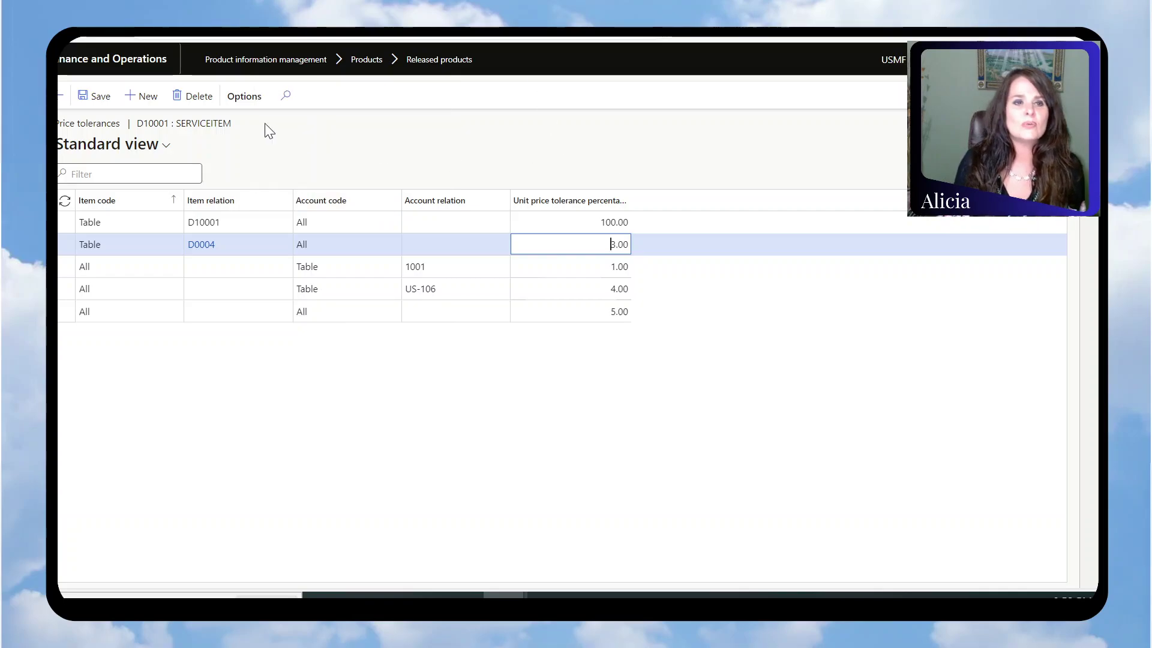
{"action": "left_click", "coordinate": [56, 99]}
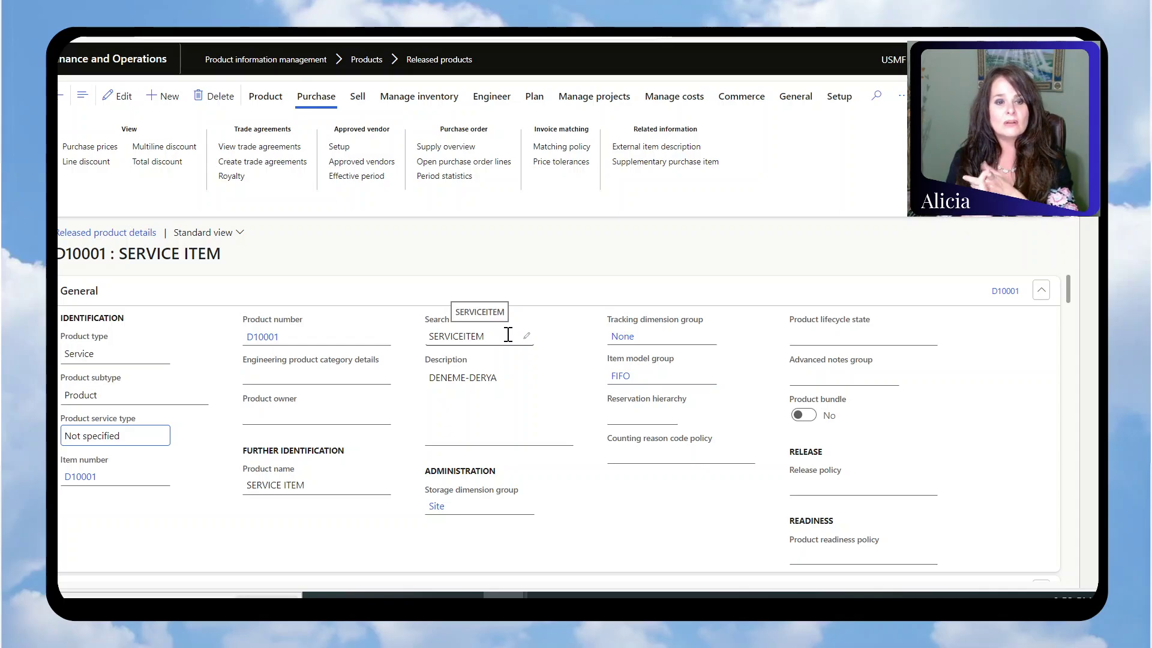
{"action": "scroll", "coordinate": [319, 398], "scroll_direction": "down", "scroll_amount": 12}
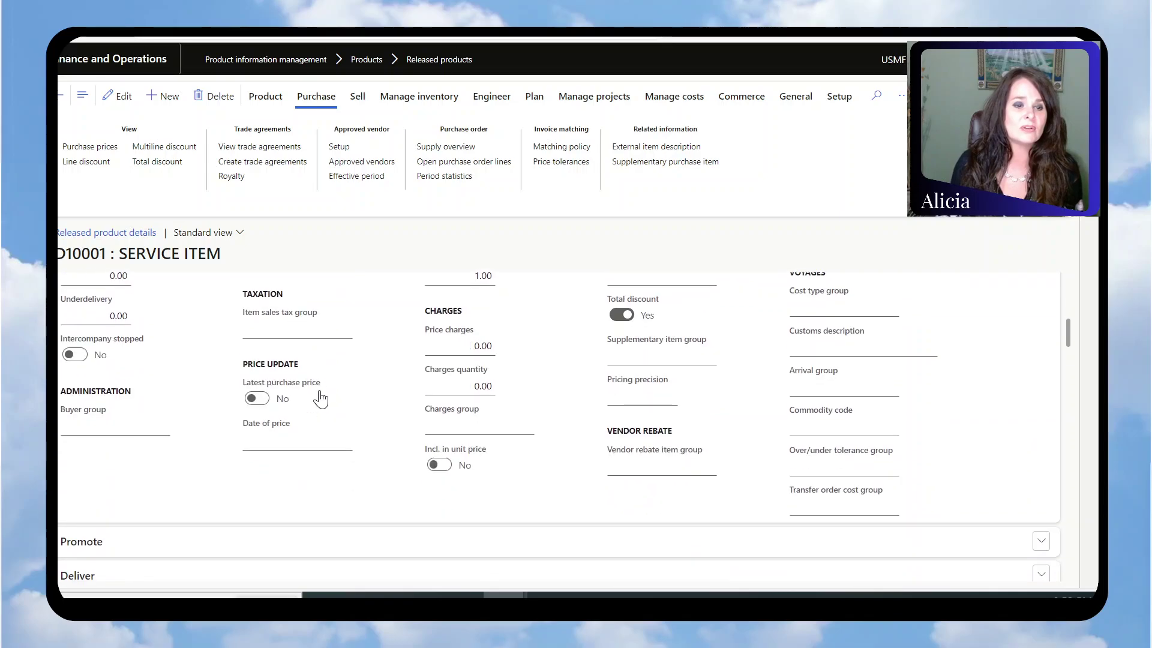
{"action": "scroll", "coordinate": [319, 398], "scroll_direction": "down", "scroll_amount": 10}
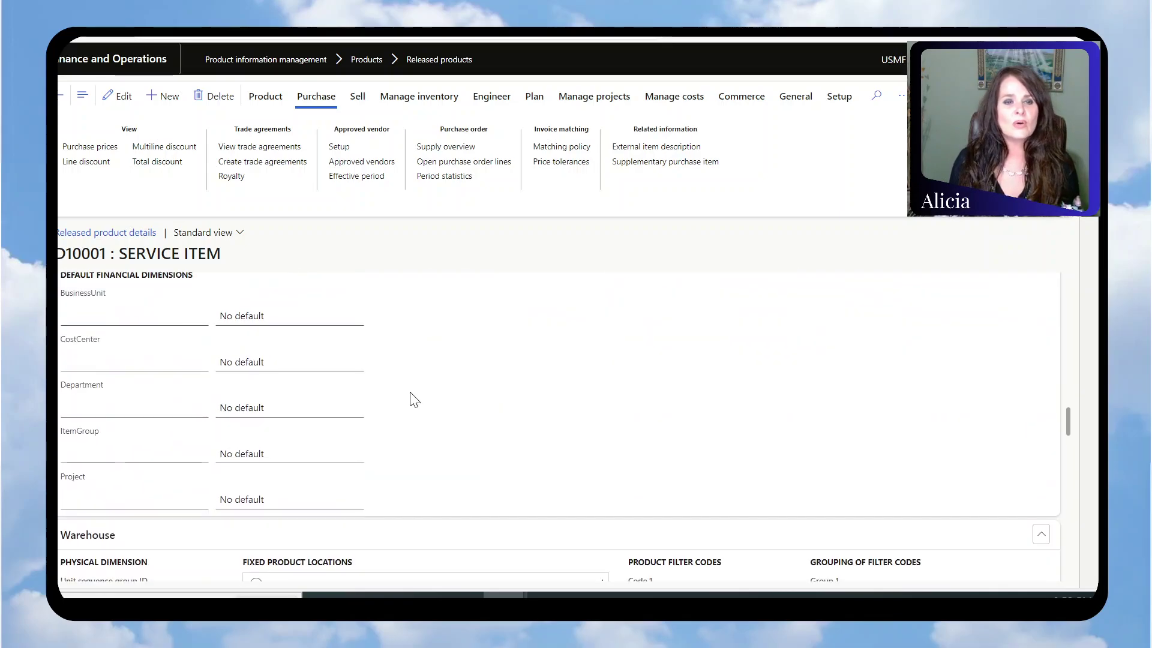